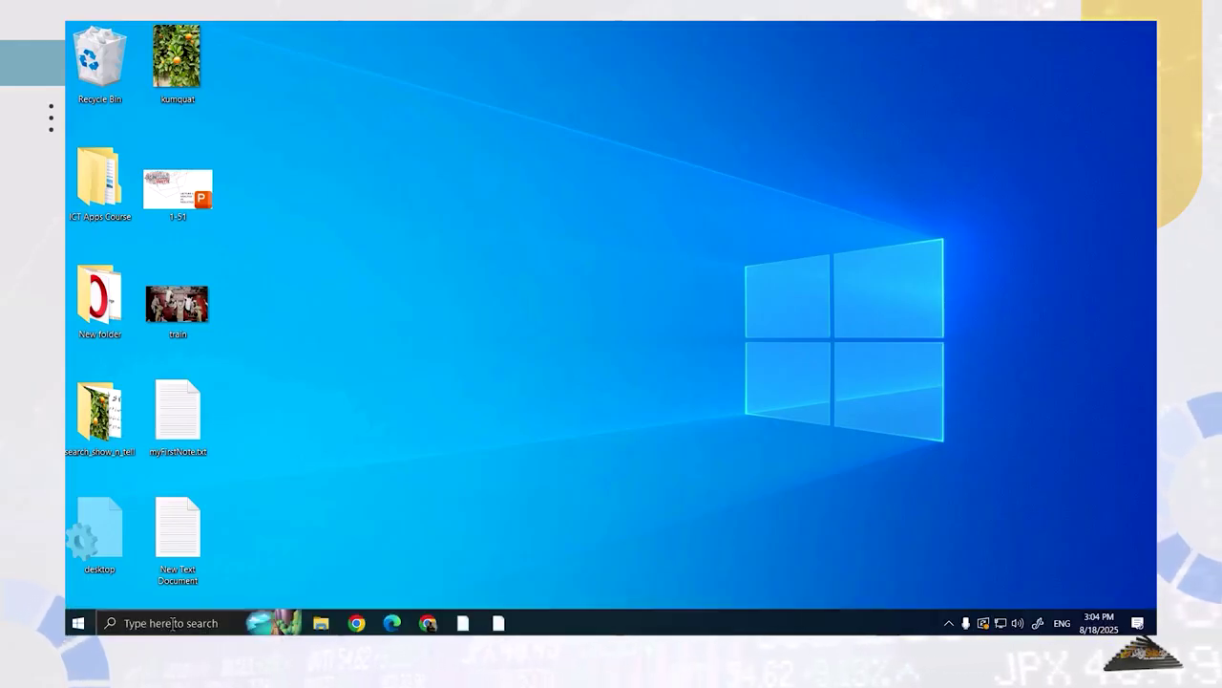
Find Excel with a Windows search for "excel", pin it to the taskbar and launch it
left_click(194, 622)
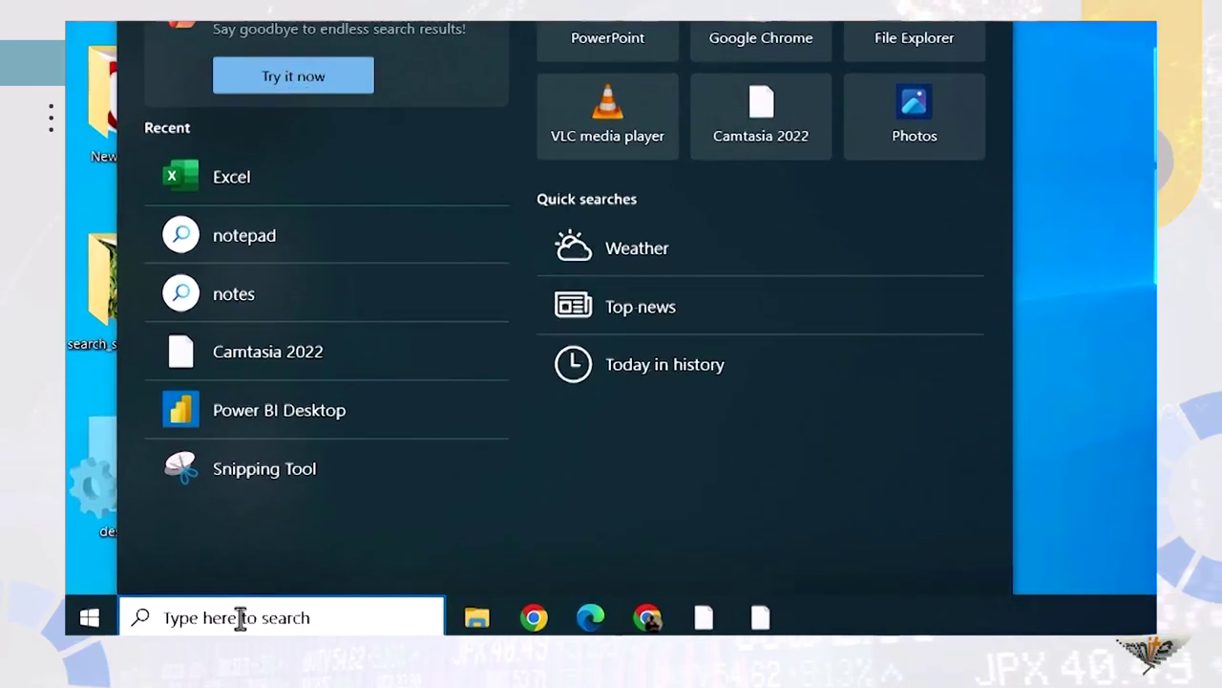
type("excel")
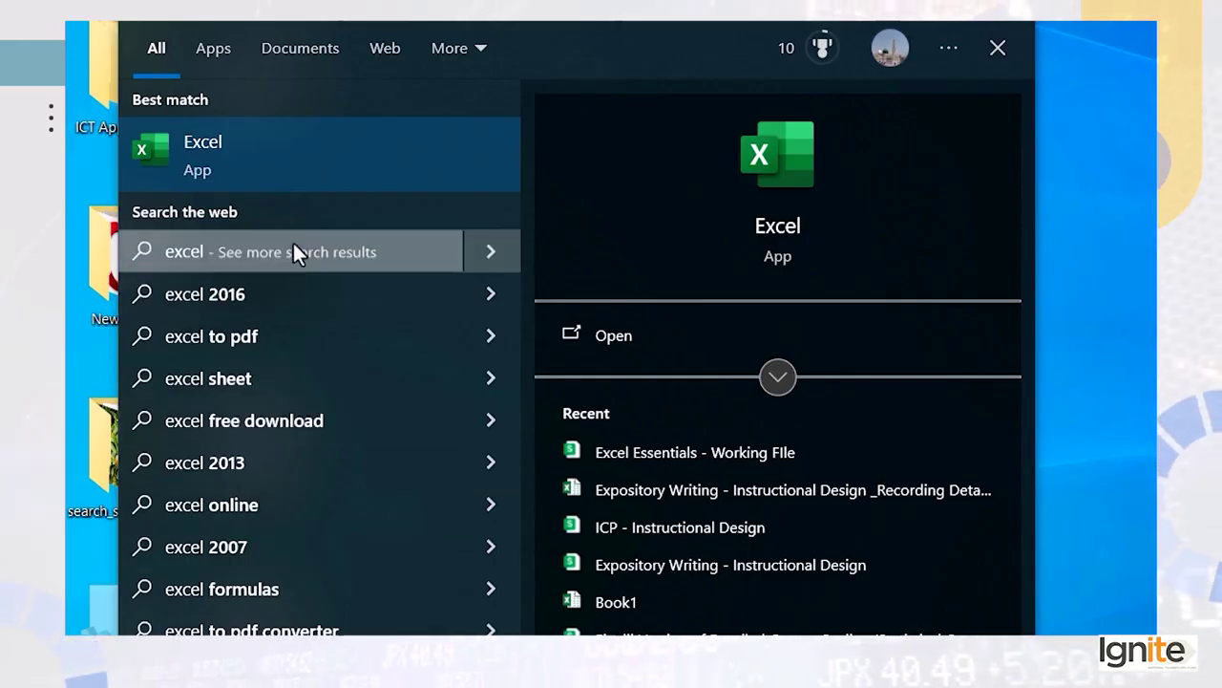
right_click(288, 158)
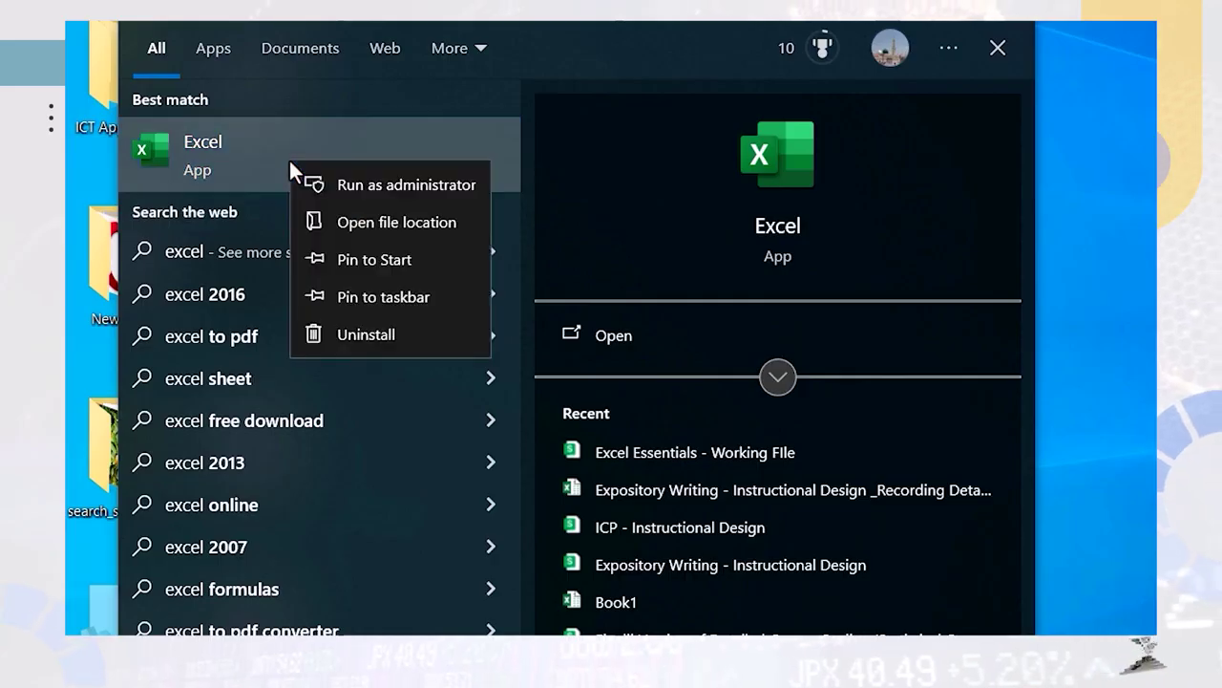
left_click(322, 294)
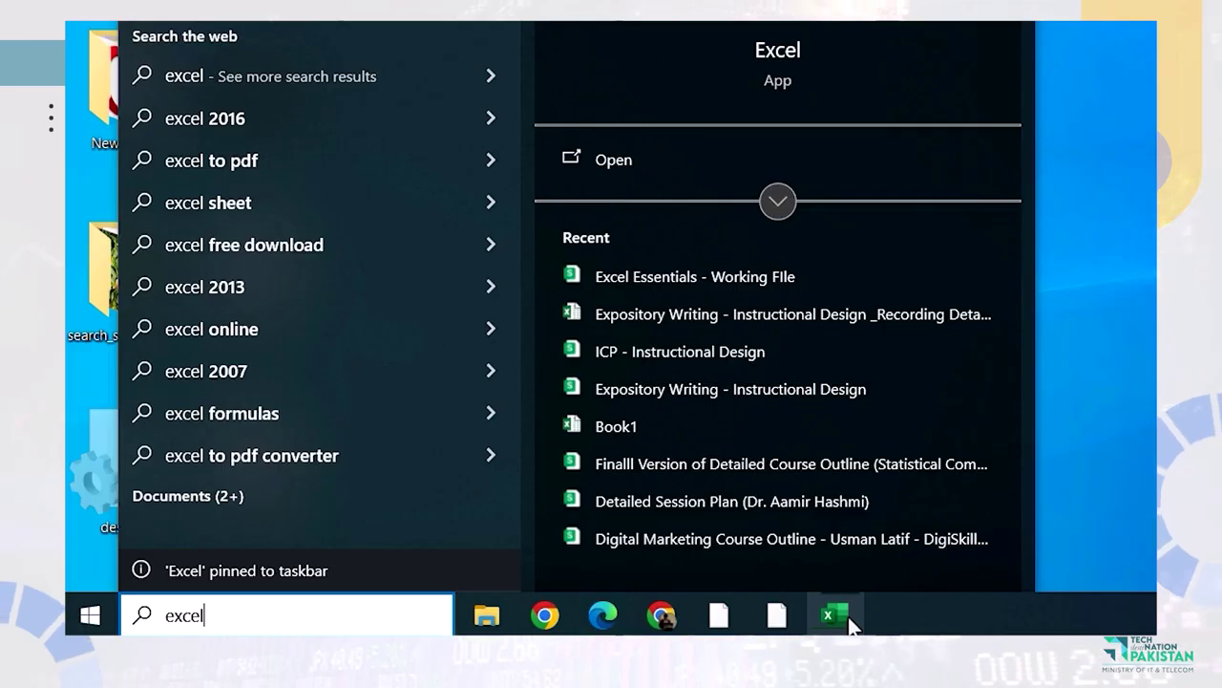
left_click(783, 617)
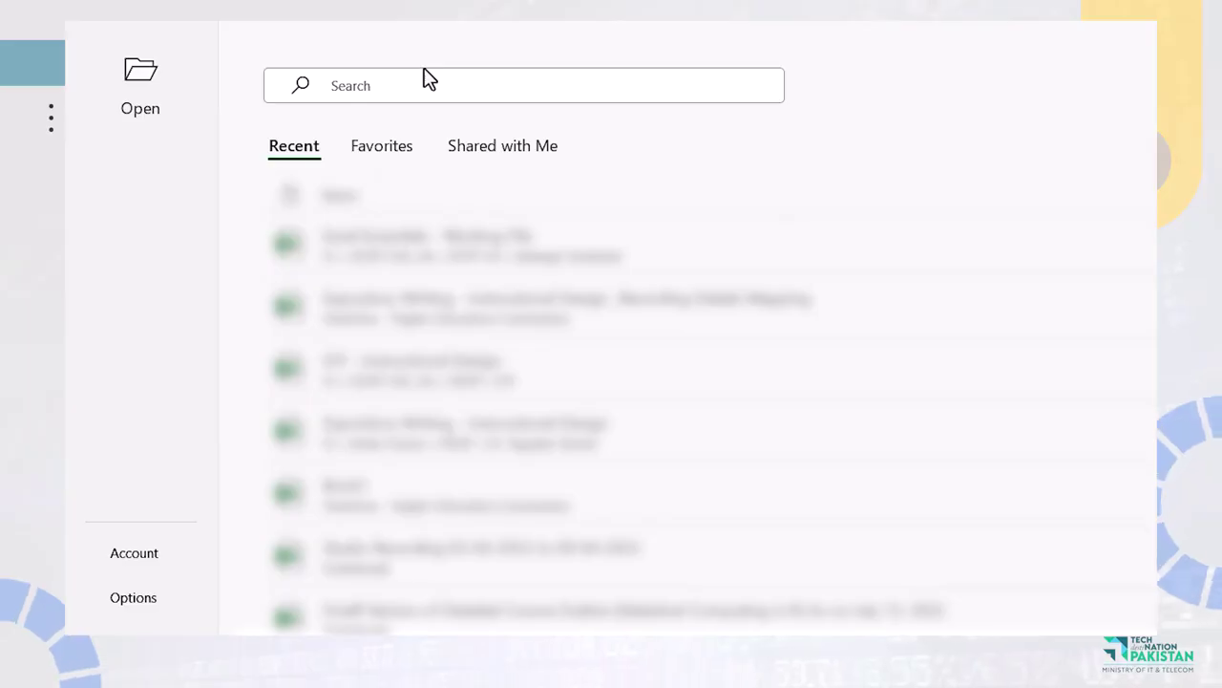
Look through the Shared with Me, Favorites and Recent file lists on the start page
left_click(468, 151)
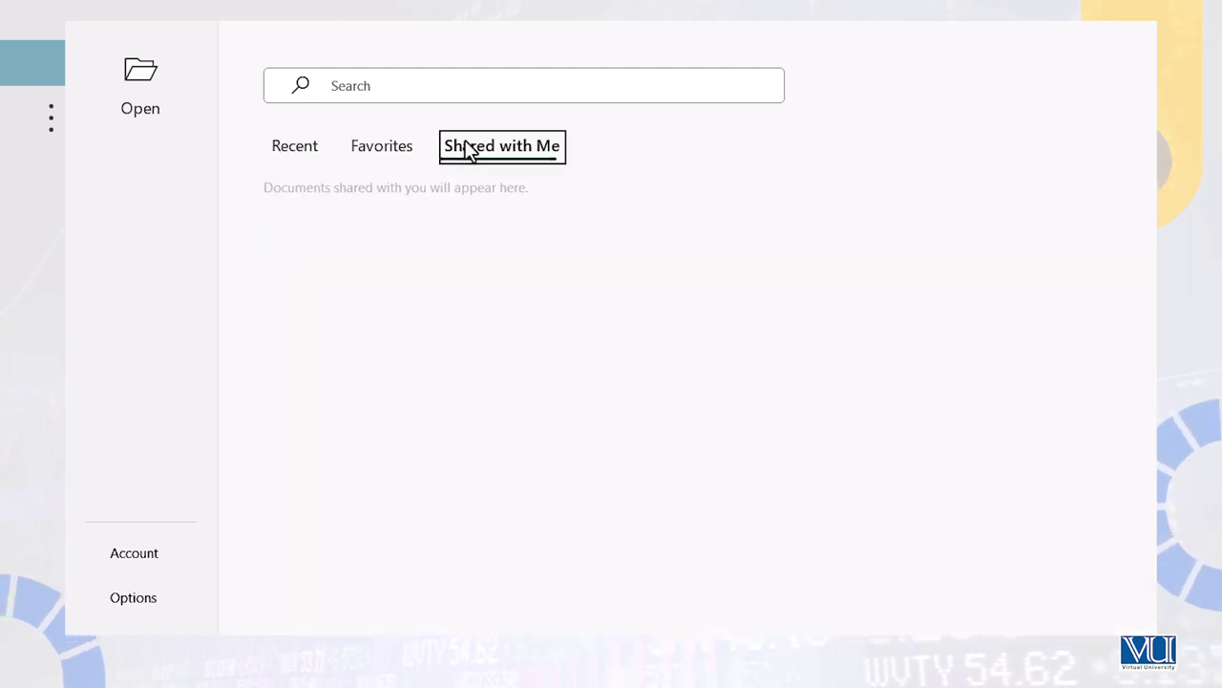
left_click(413, 150)
left_click(313, 151)
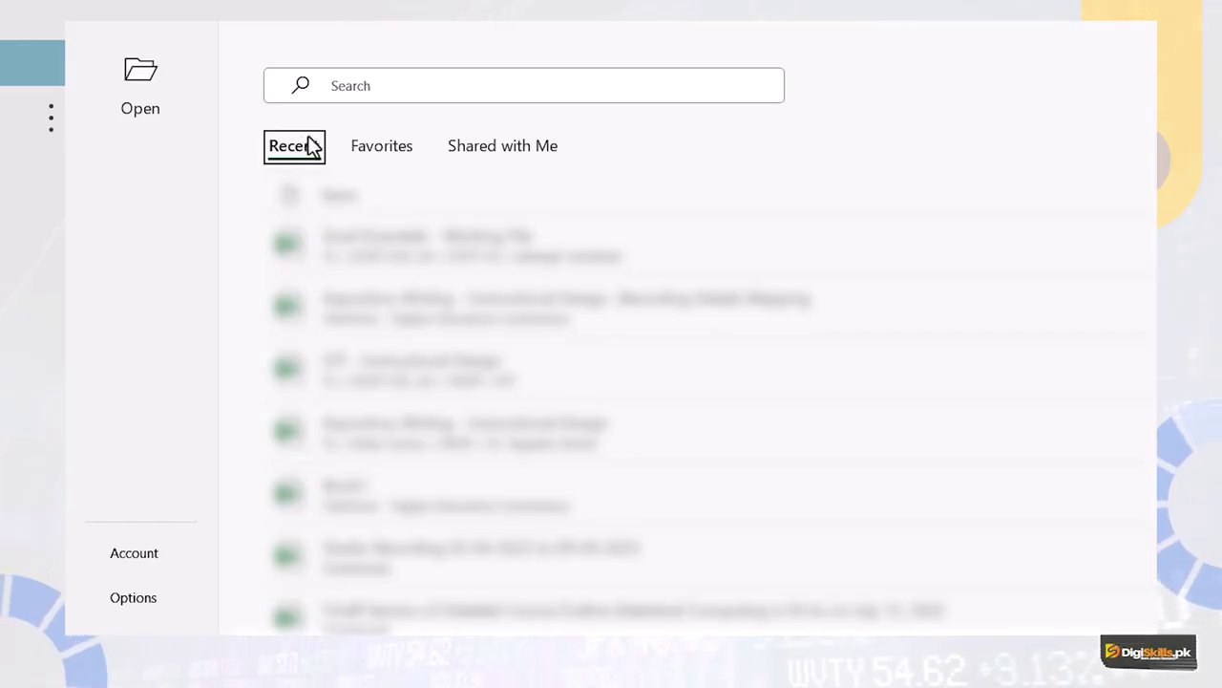
scroll(499, 393, "down", 3)
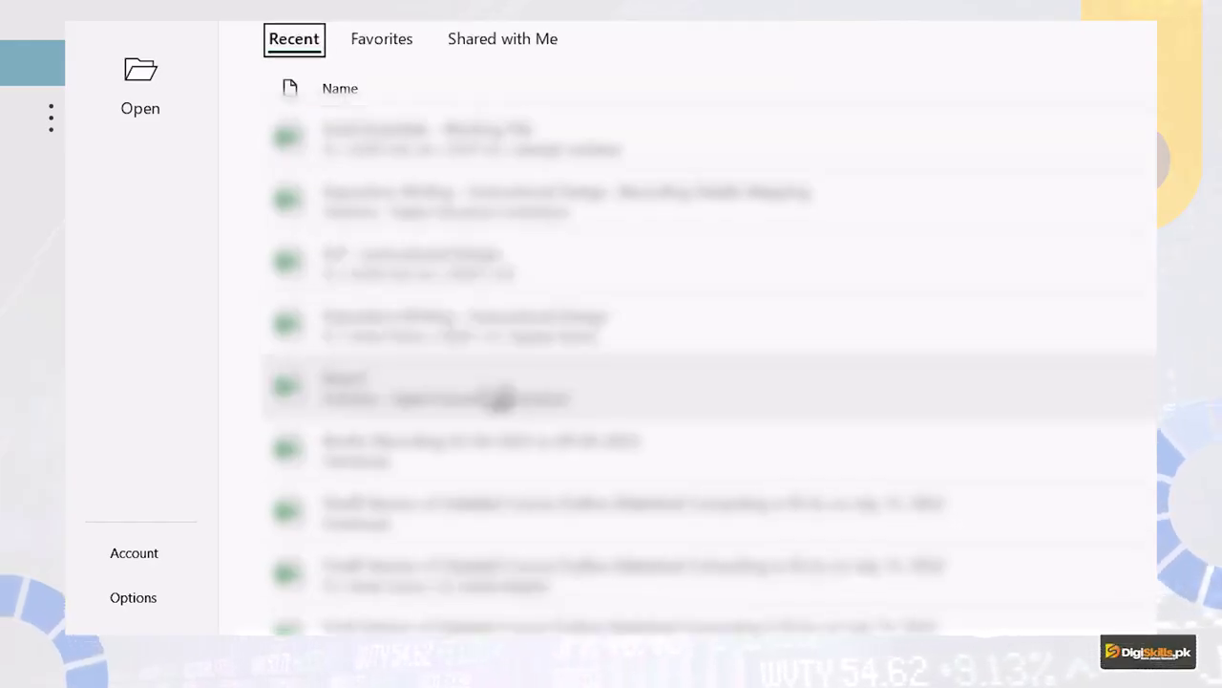
scroll(494, 401, "up", 5)
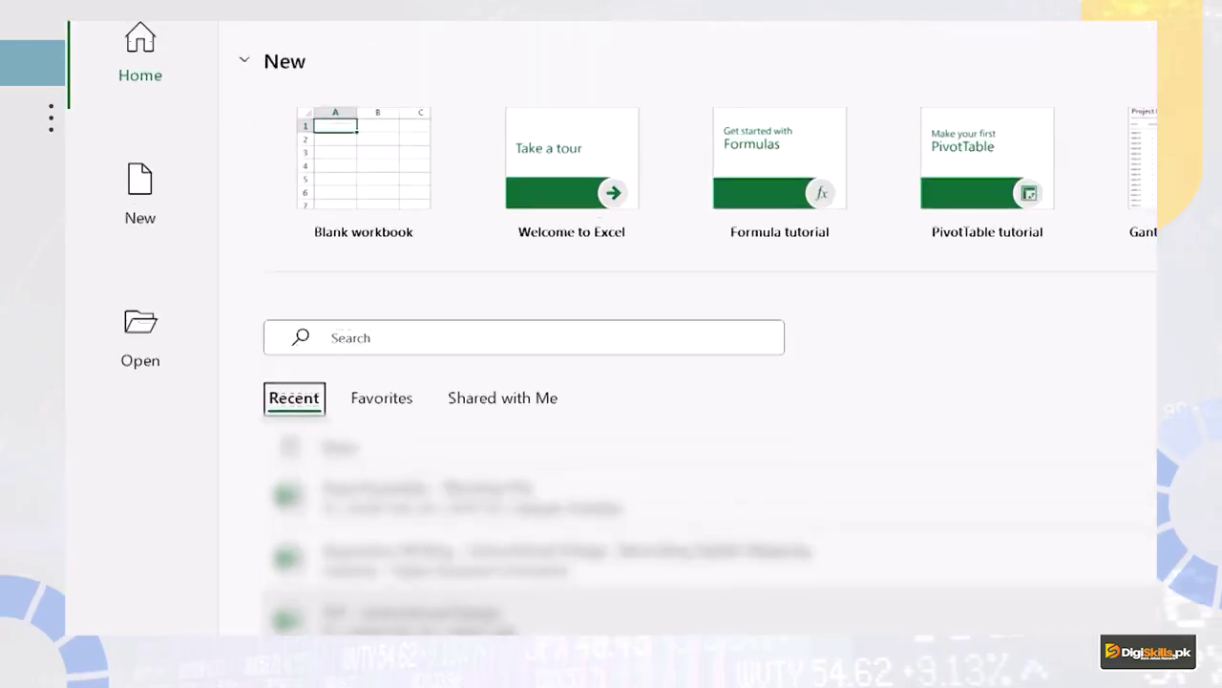
Examine the New, Open and Account pages, including the available Office Theme options
left_click(159, 247)
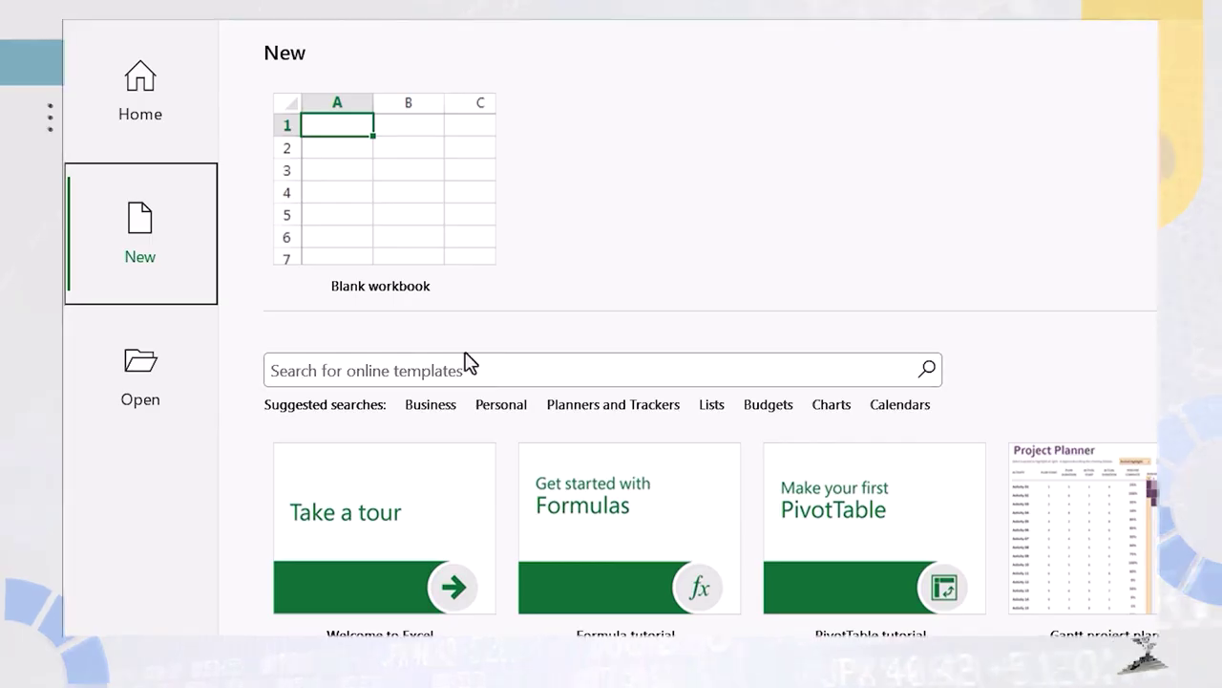
left_click(133, 399)
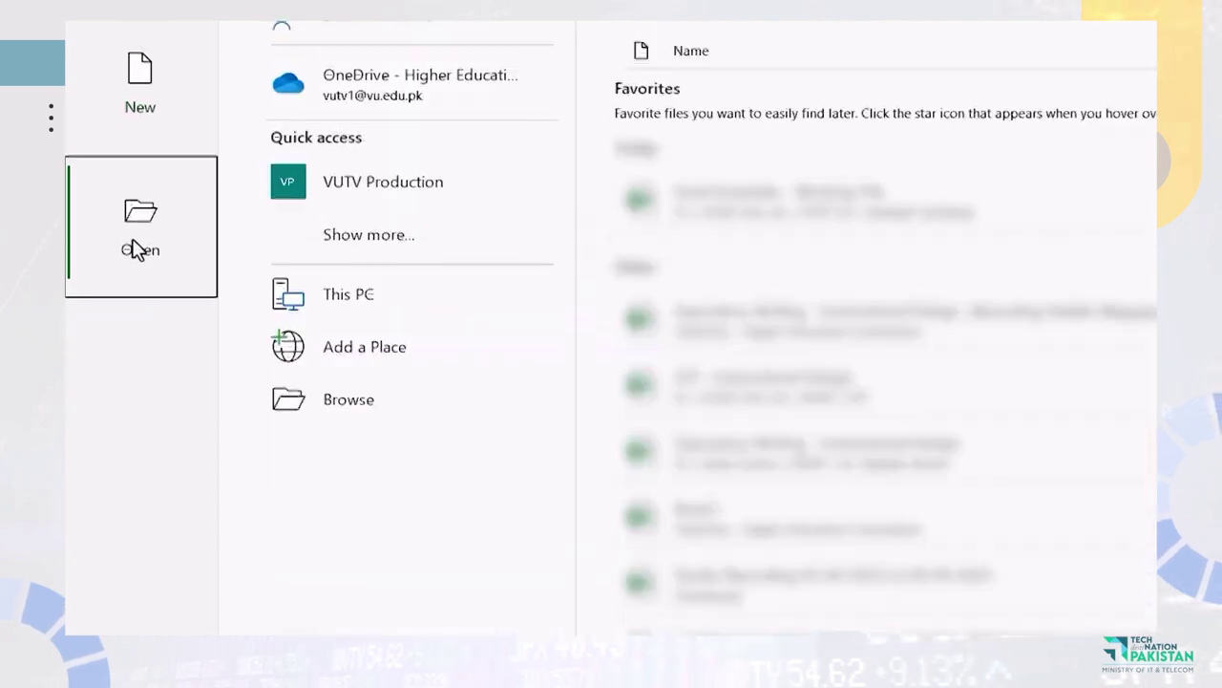
left_click(156, 559)
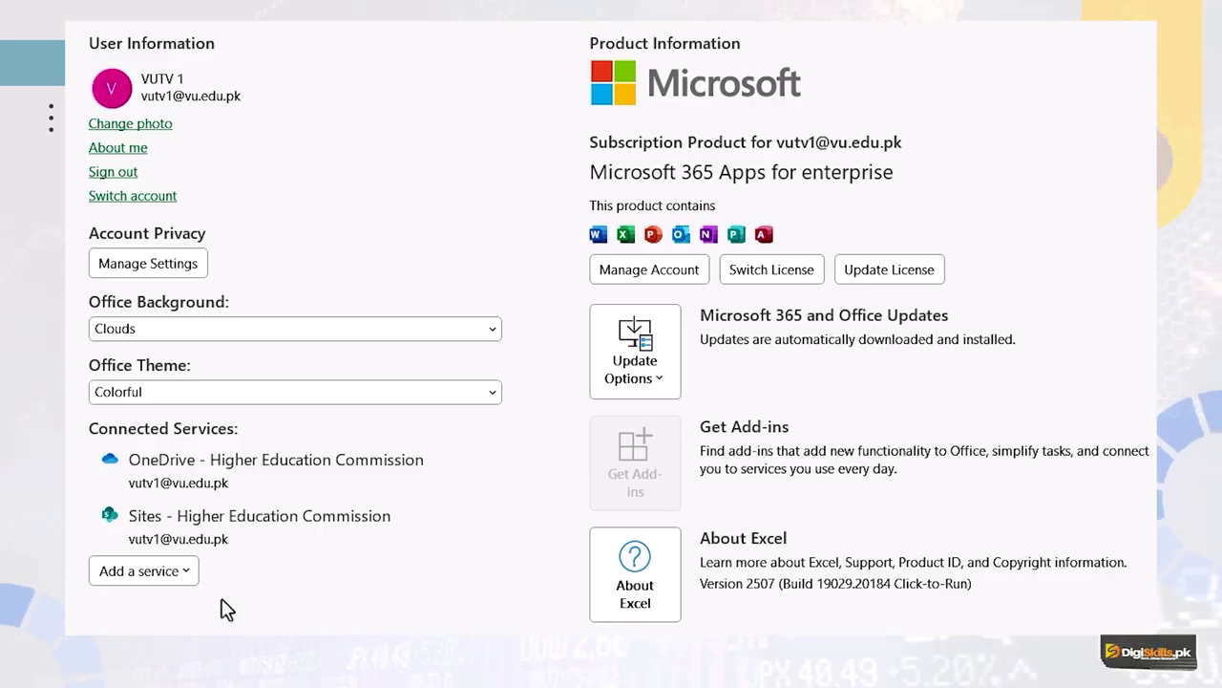
left_click(432, 397)
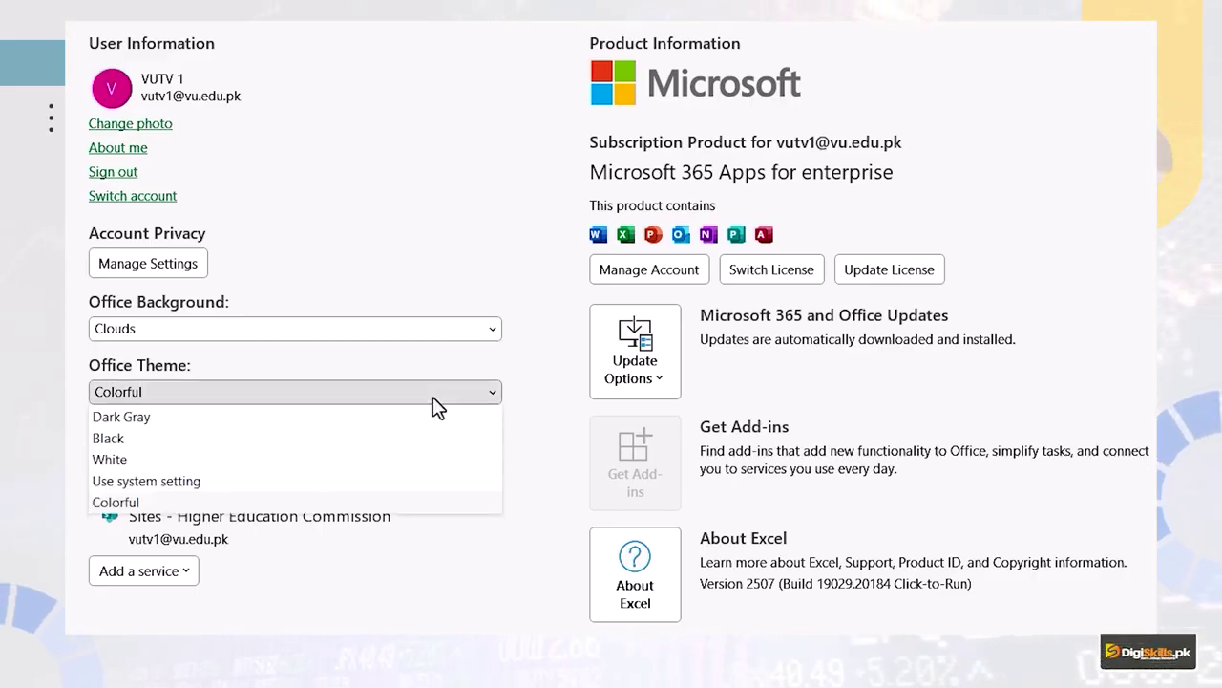
left_click(433, 396)
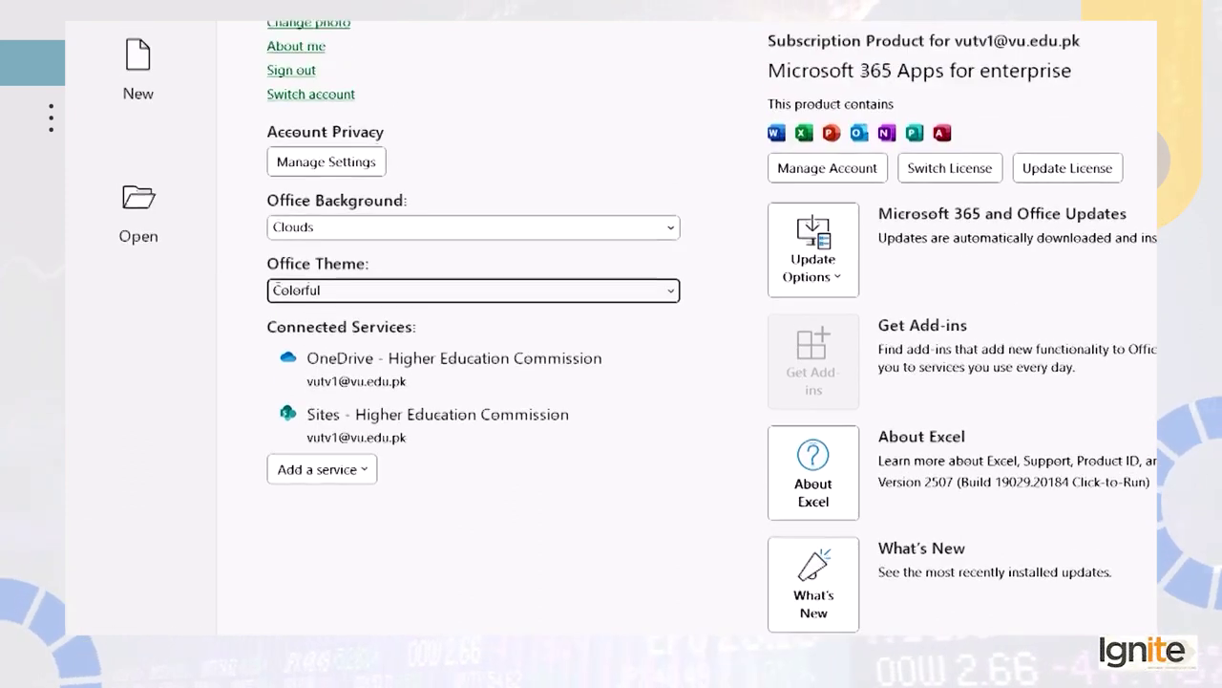
Create a blank workbook from the Home page and close it again
left_click(153, 28)
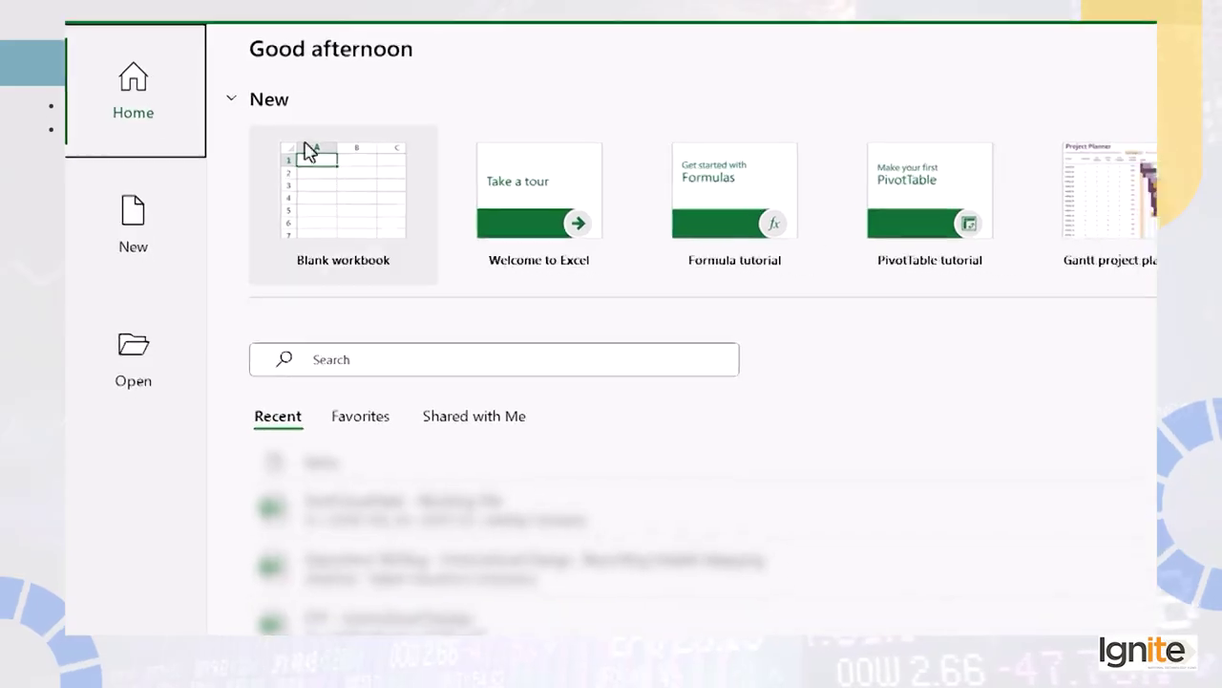
left_click(329, 190)
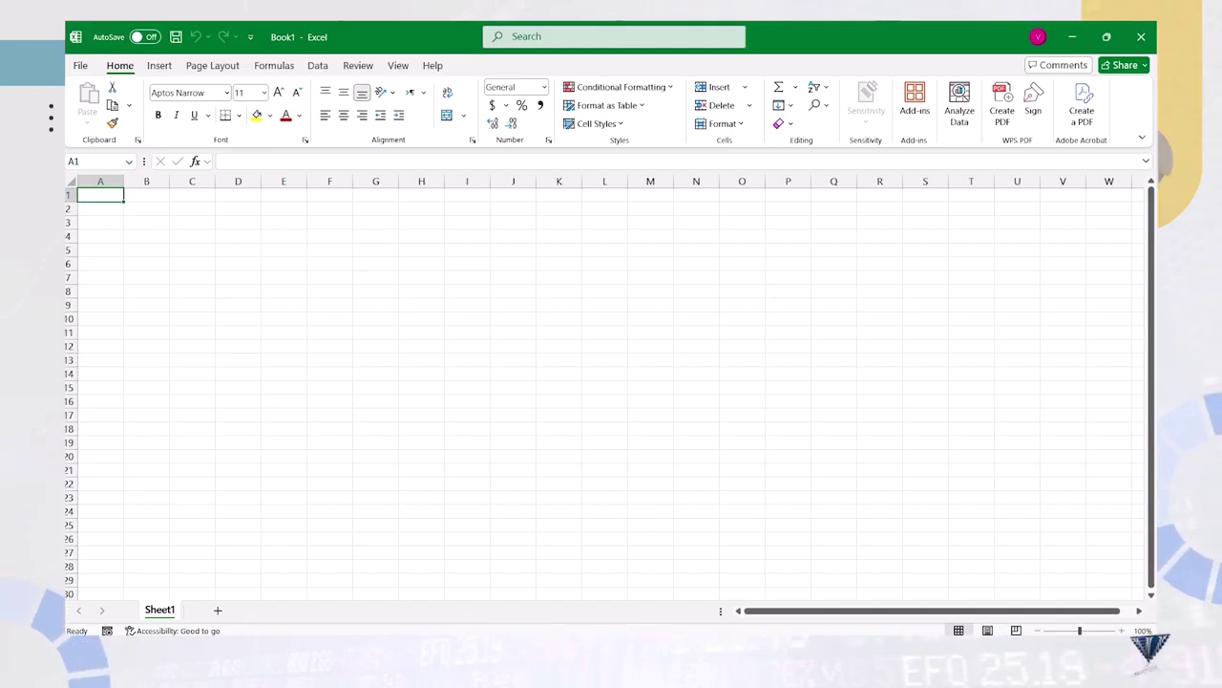
left_click(1143, 35)
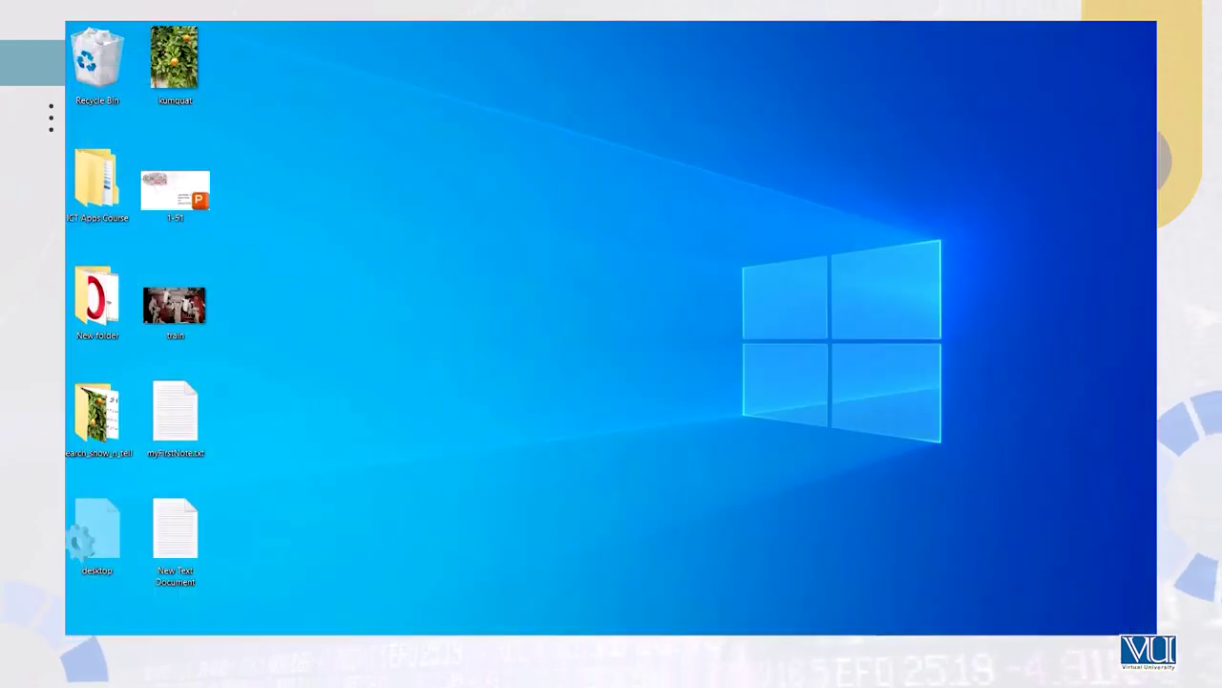
Open the Excel Essentials - Working FIle workbook from its folder within DSTP 3.0 and select cell B3 on the Interface sheet
mouse_move(321, 622)
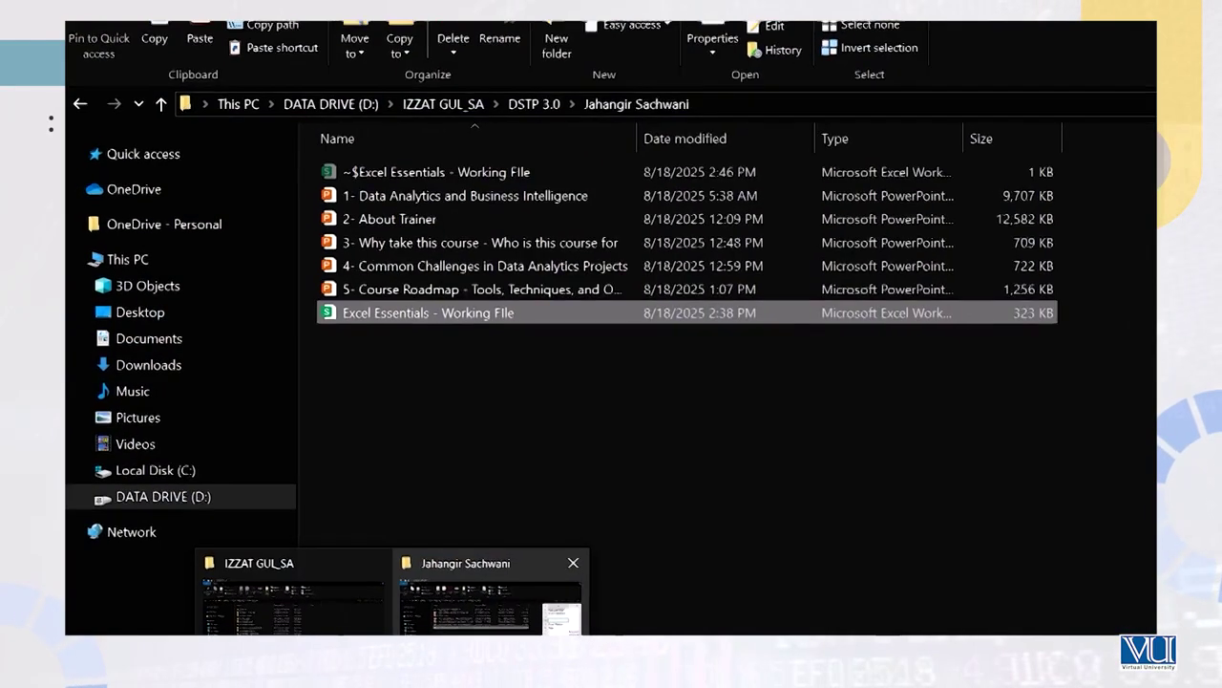
left_click(420, 583)
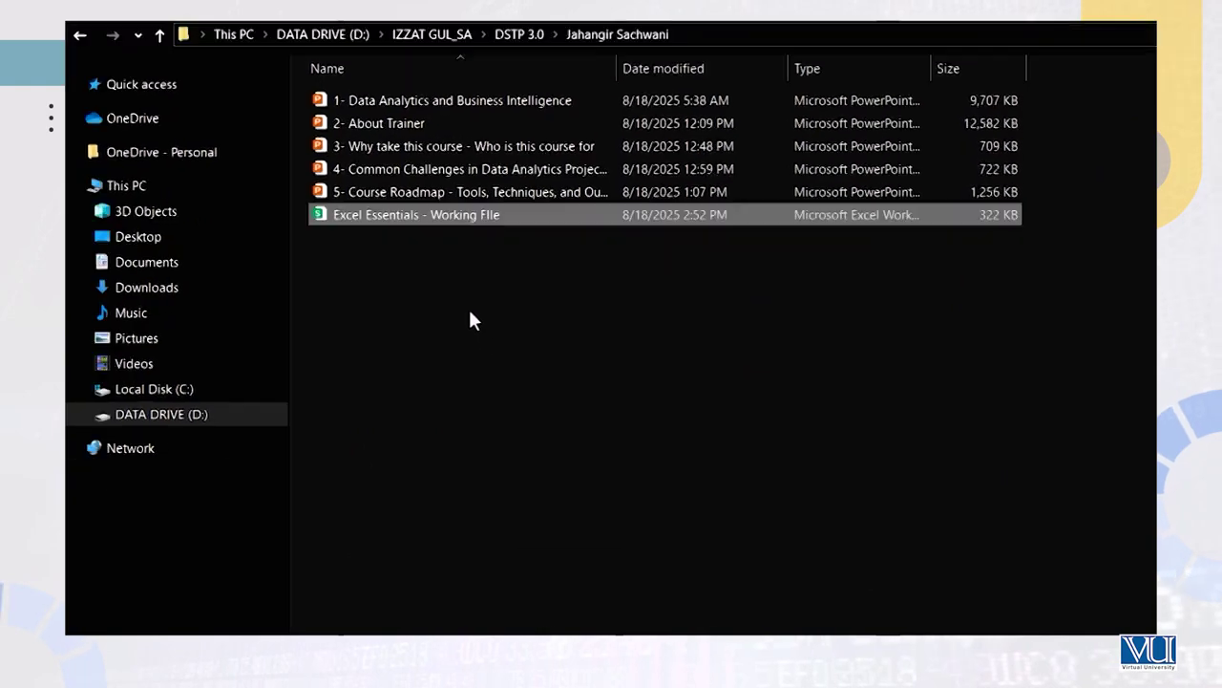
double_click(477, 210)
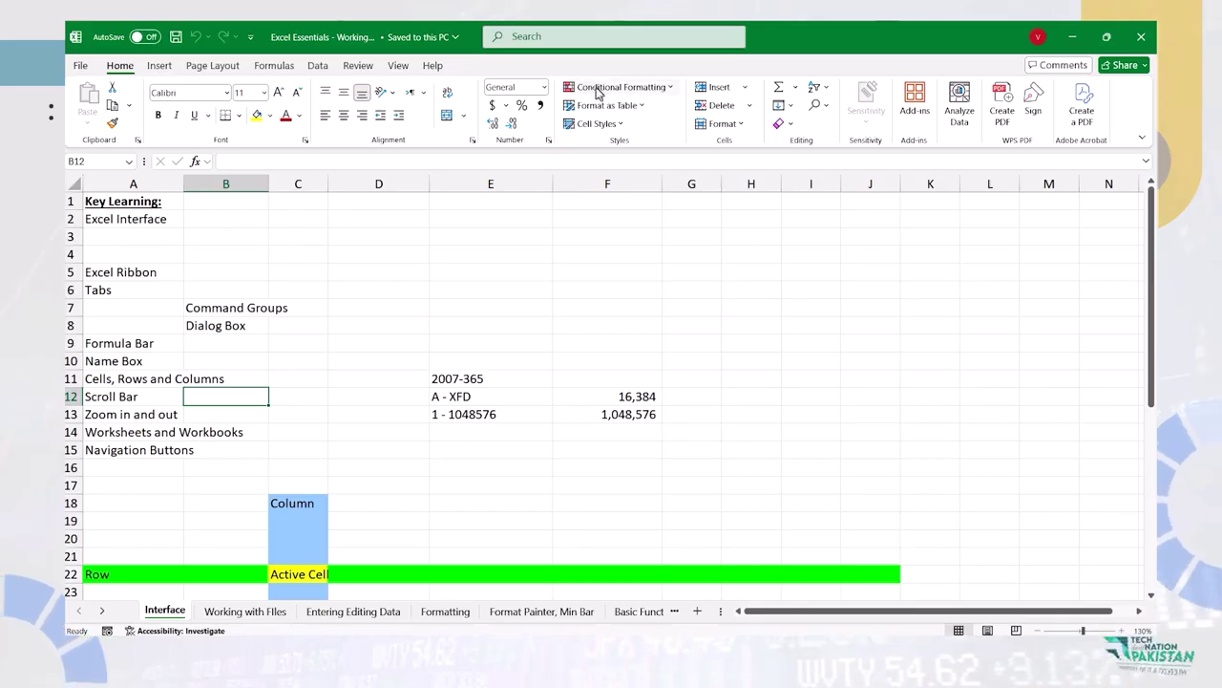
left_click(297, 250)
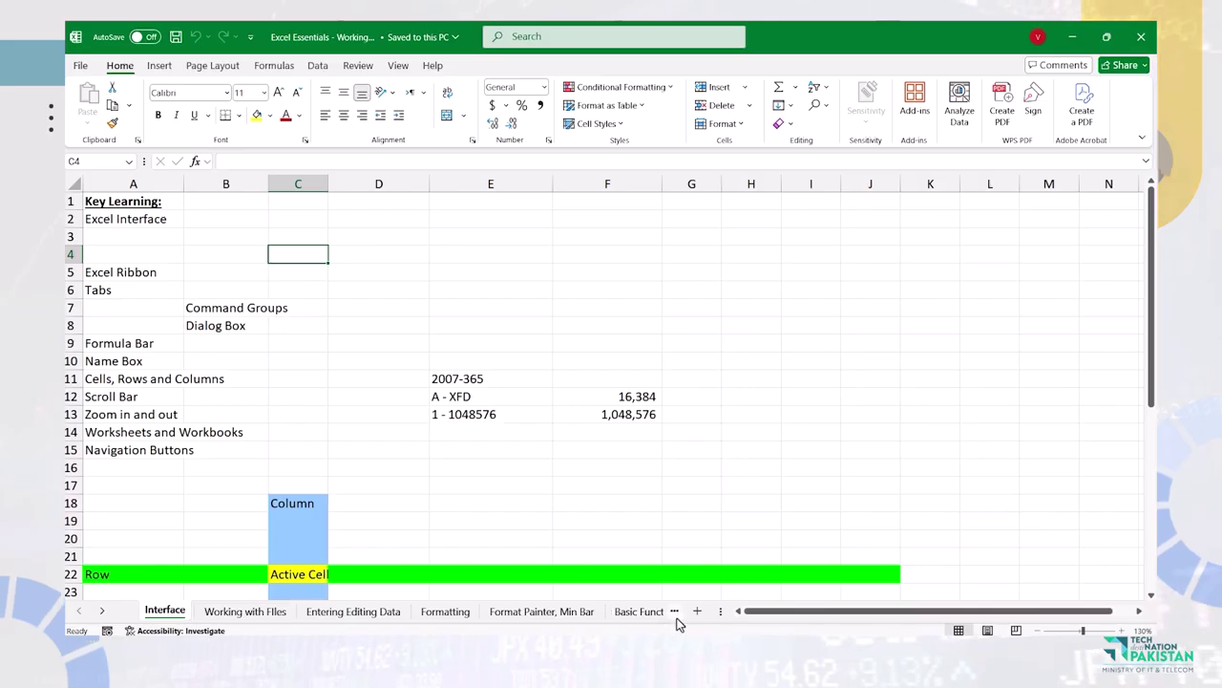
left_click(261, 233)
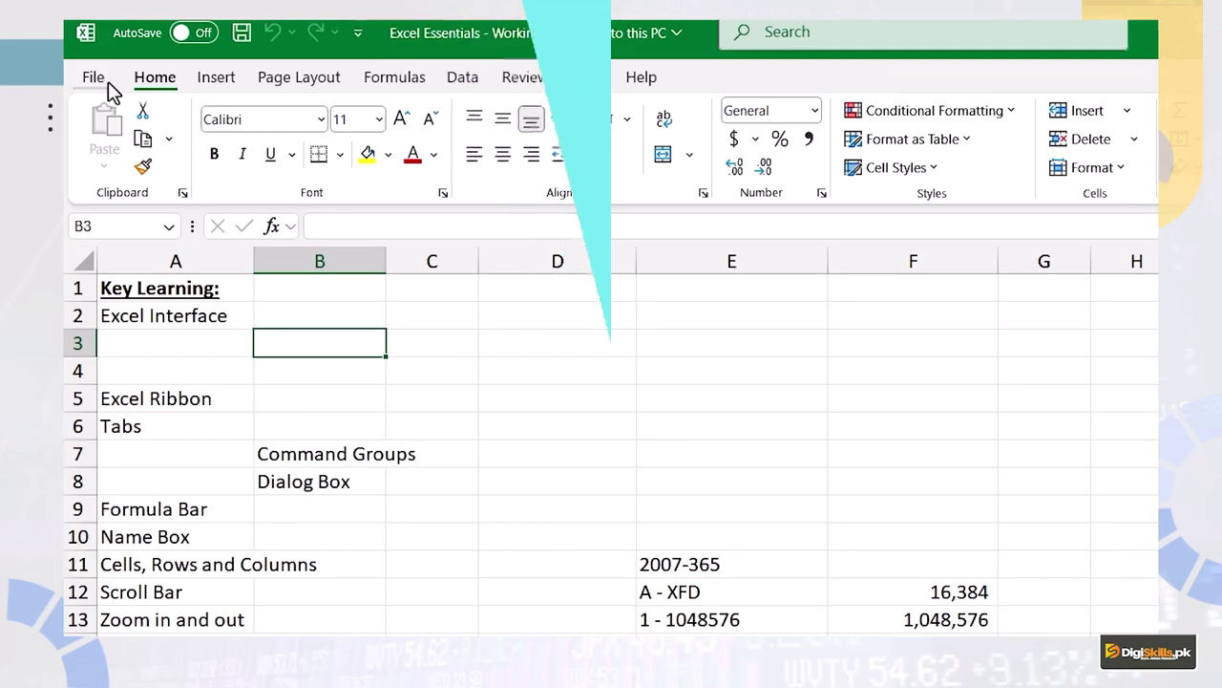
Mark Excel Essentials - Working FIle as a favorite among the recent files and show the Favorites list
left_click(108, 81)
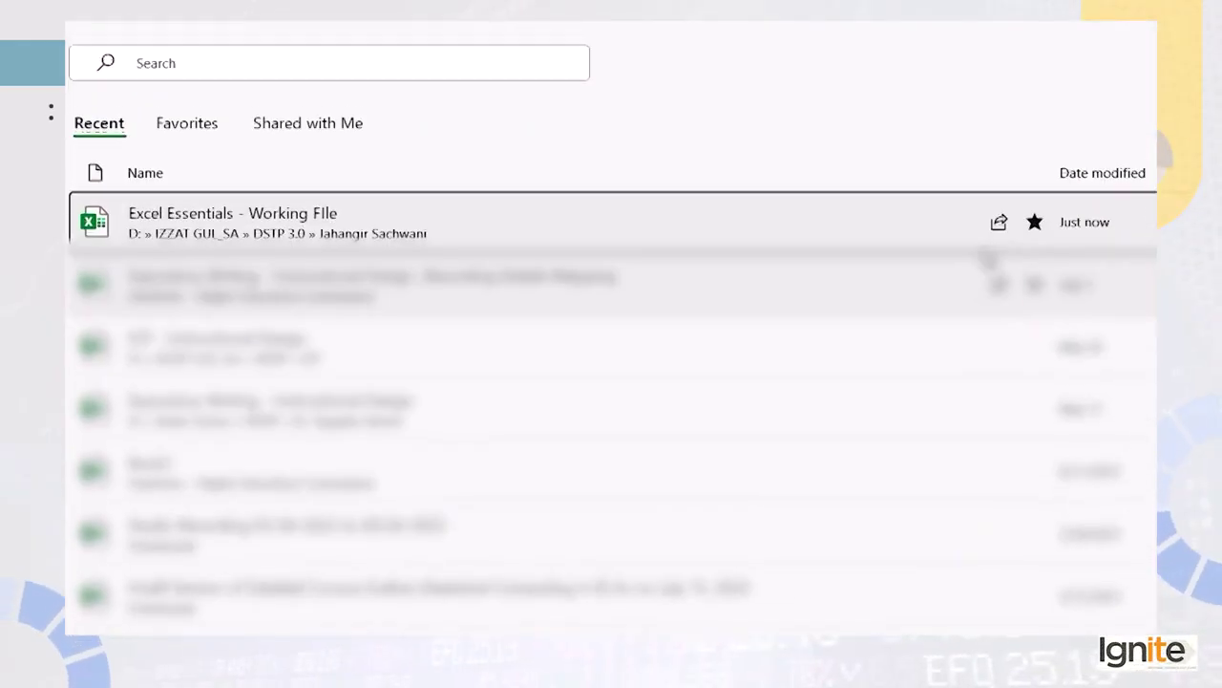
scroll(286, 330, "up", 2)
left_click(1035, 352)
left_click(175, 268)
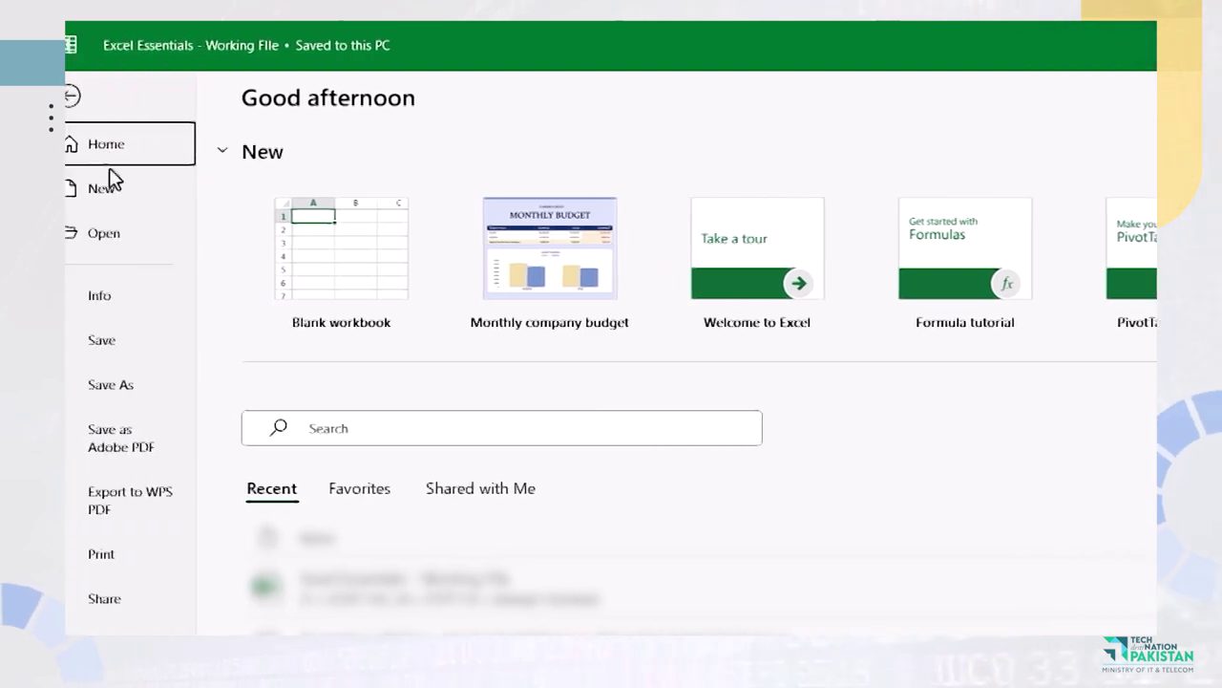
Search the online templates for "budget", create a workbook from the Personal monthly budget template and look through its sheet
left_click(111, 183)
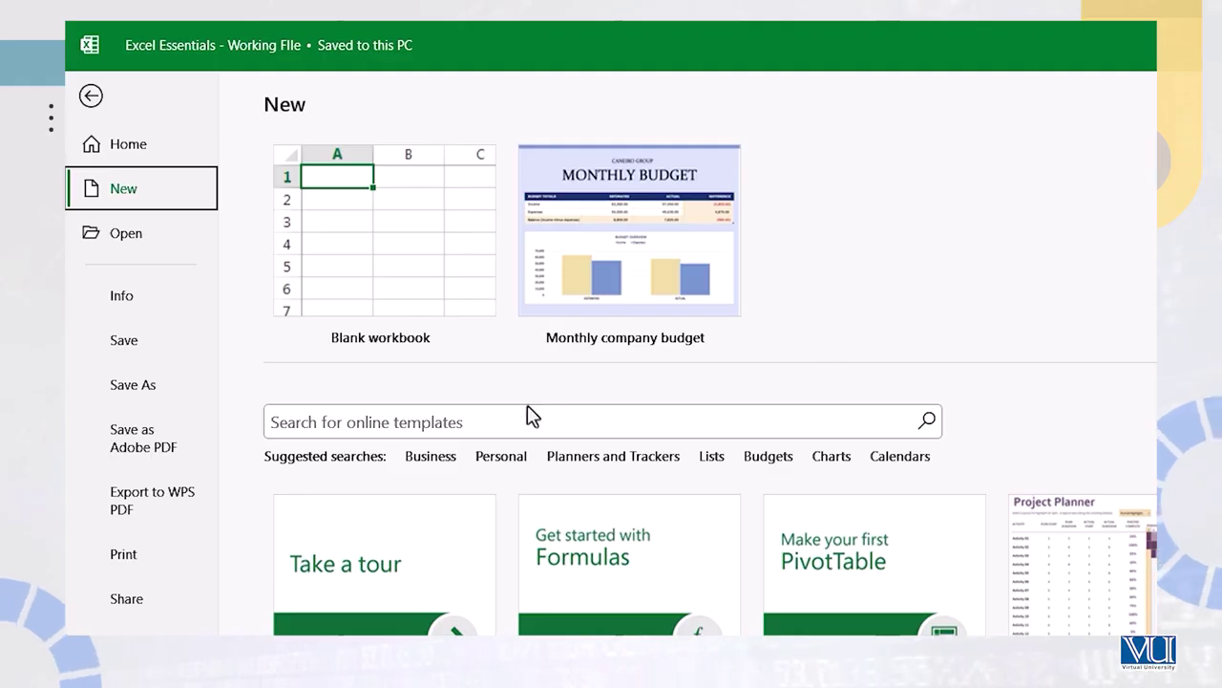
left_click(462, 423)
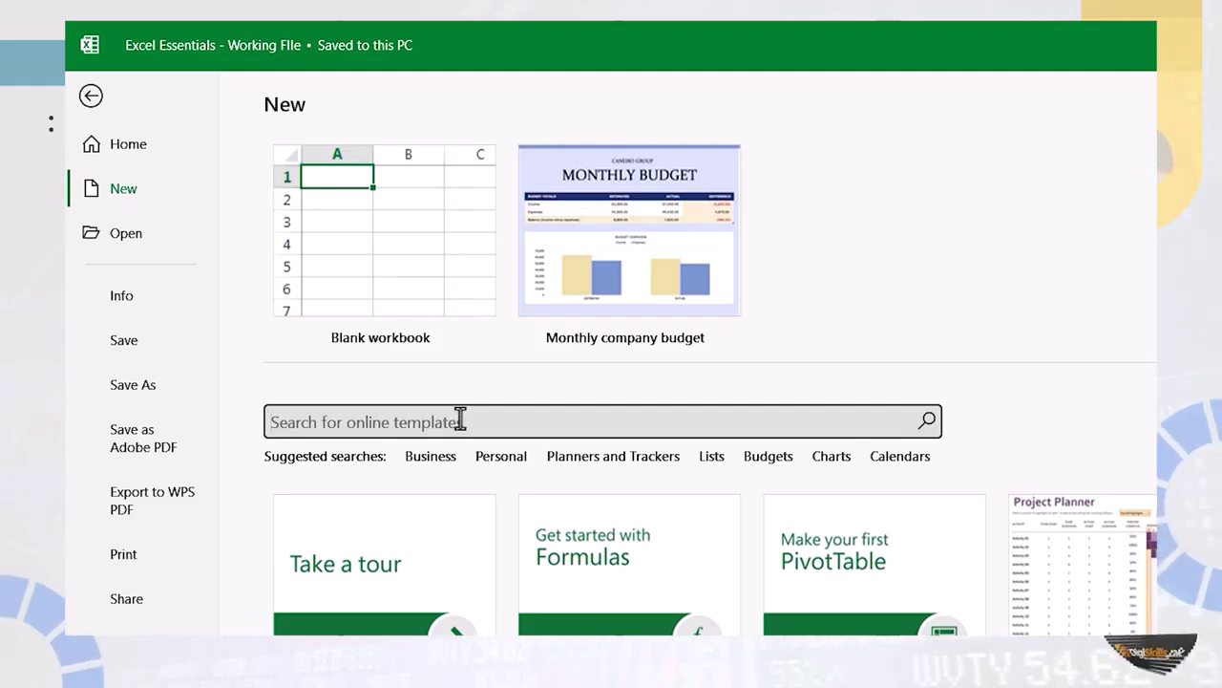
type("budget")
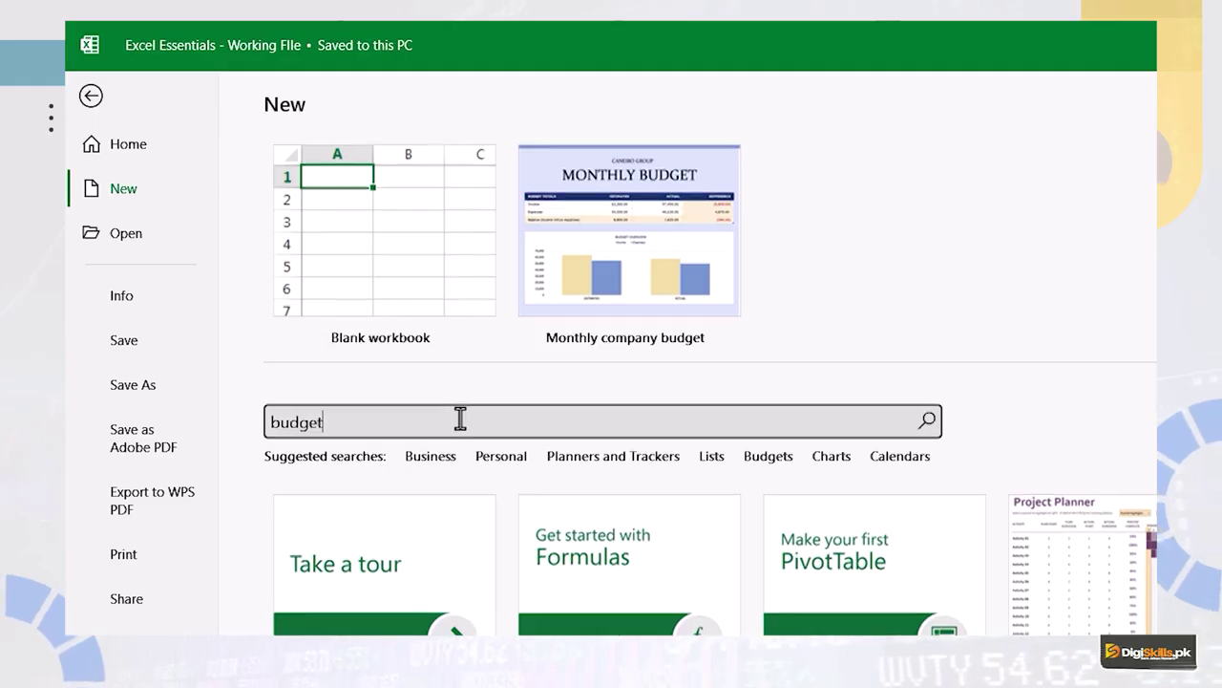
key("Return")
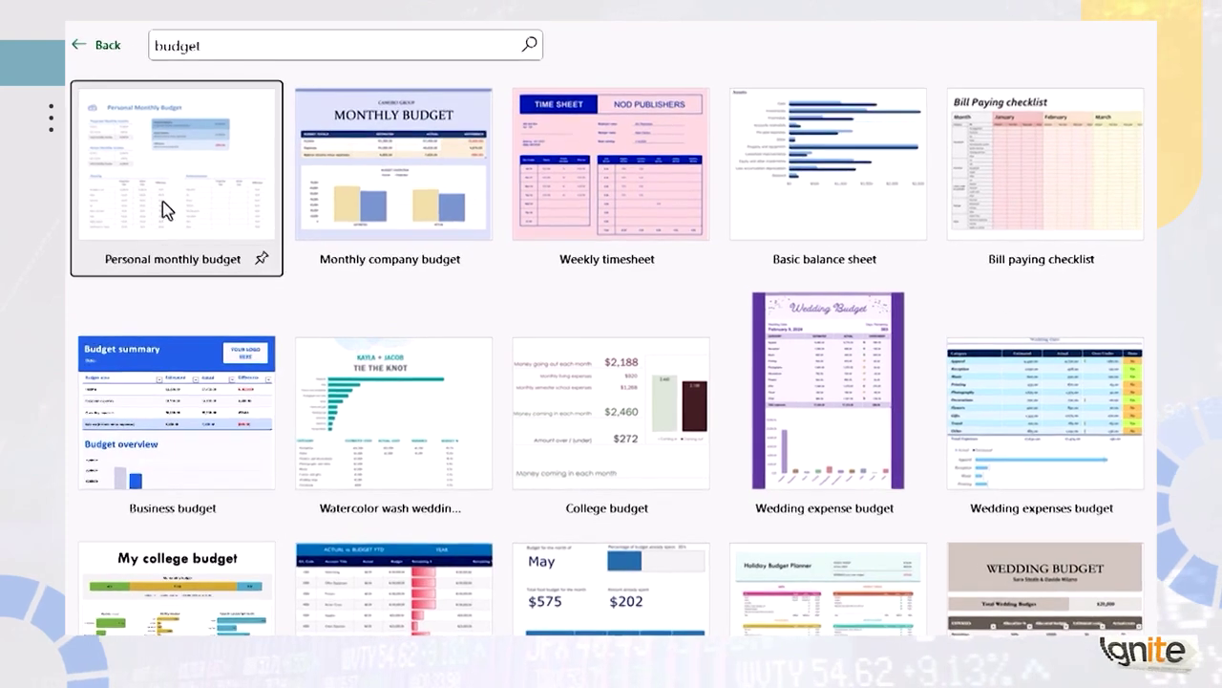
left_click(175, 212)
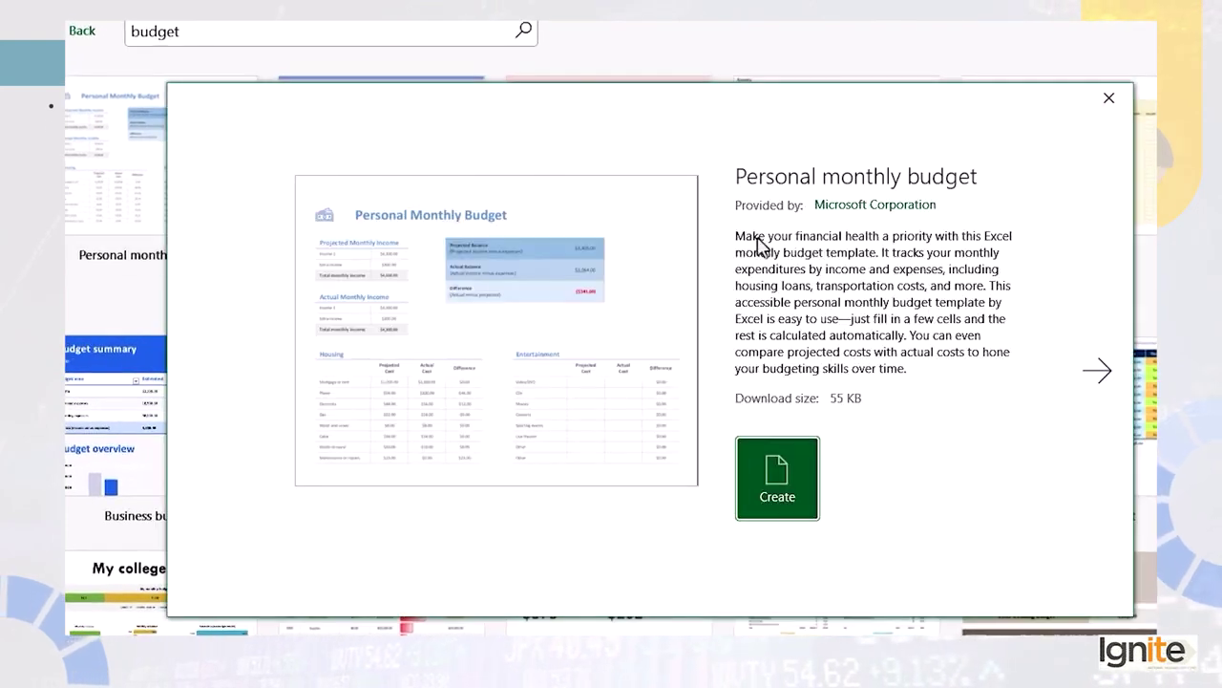
left_click(776, 457)
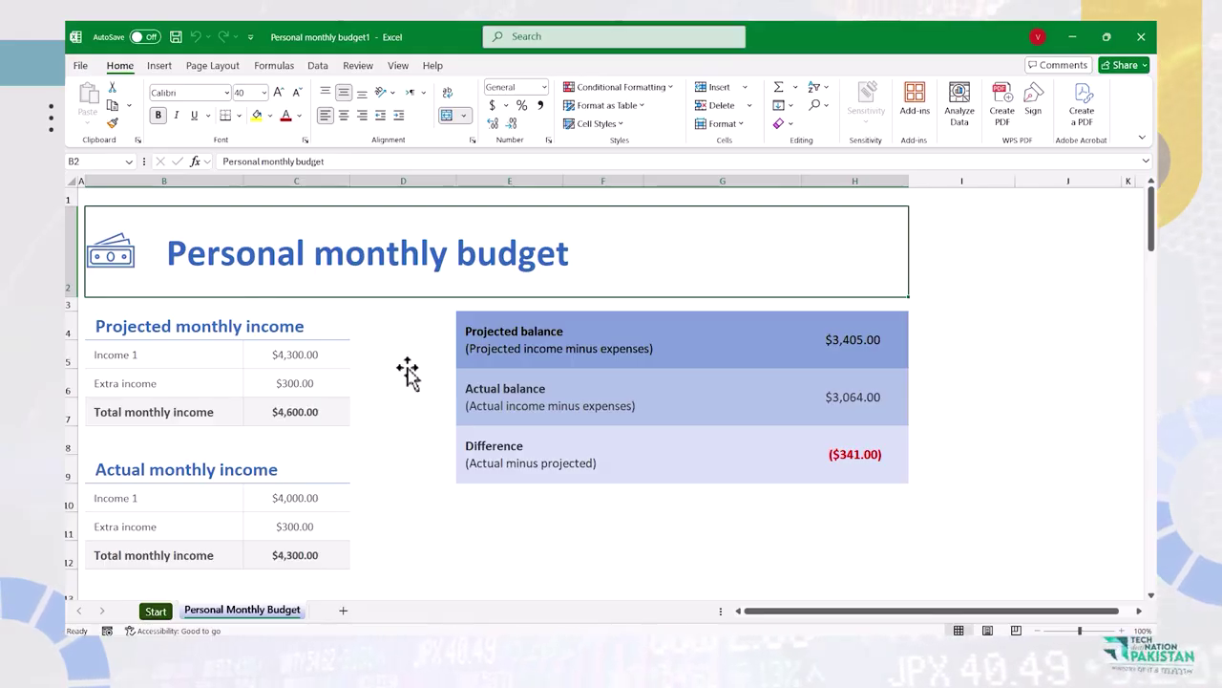
scroll(404, 387, "down", 2)
scroll(404, 387, "down", 6)
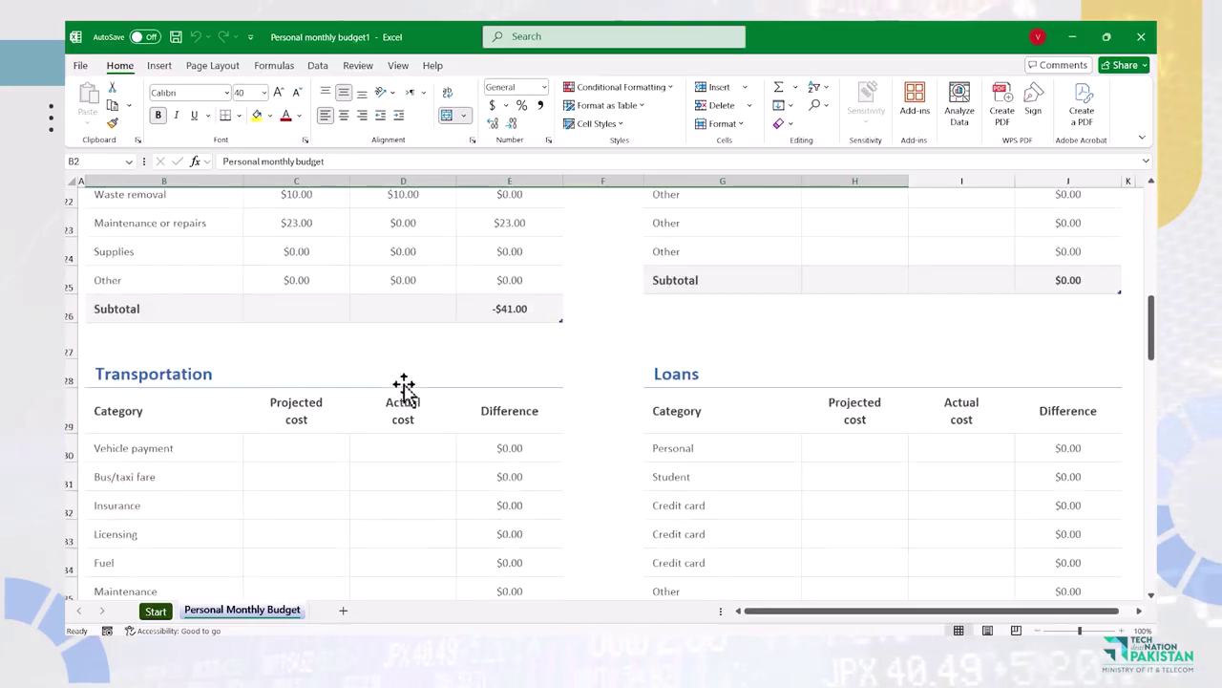
View the Open and New pages from the Excel Essentials workbook and return to its Interface sheet
left_click(80, 65)
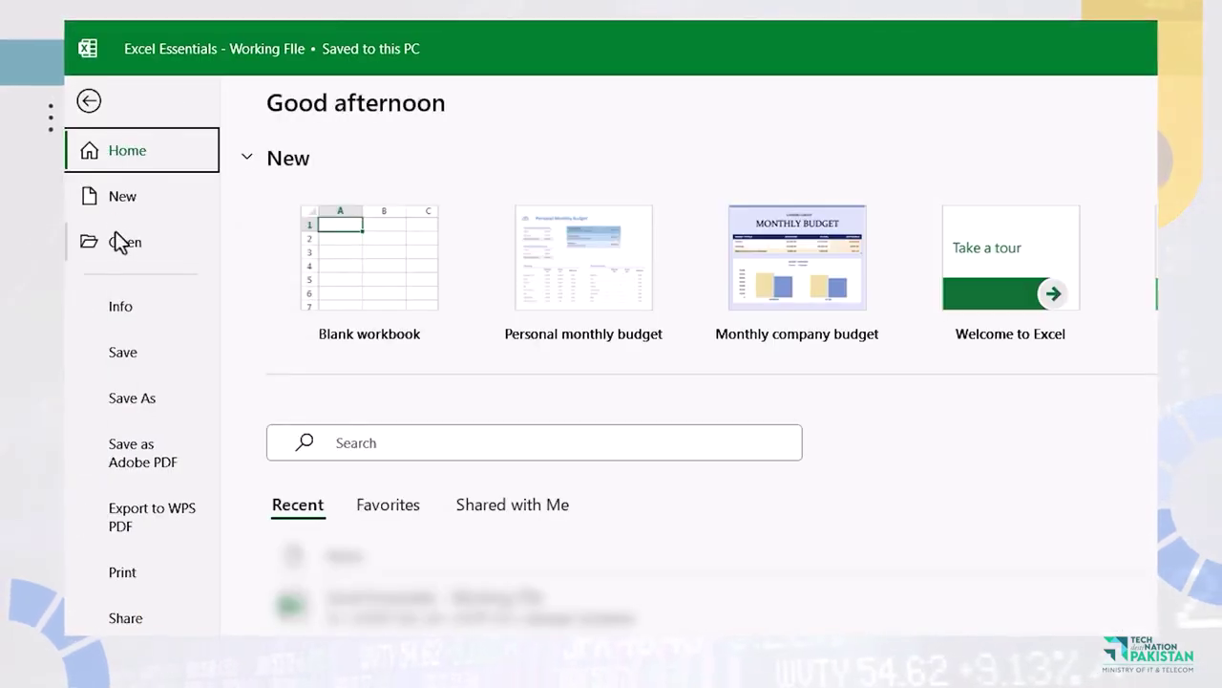
left_click(115, 236)
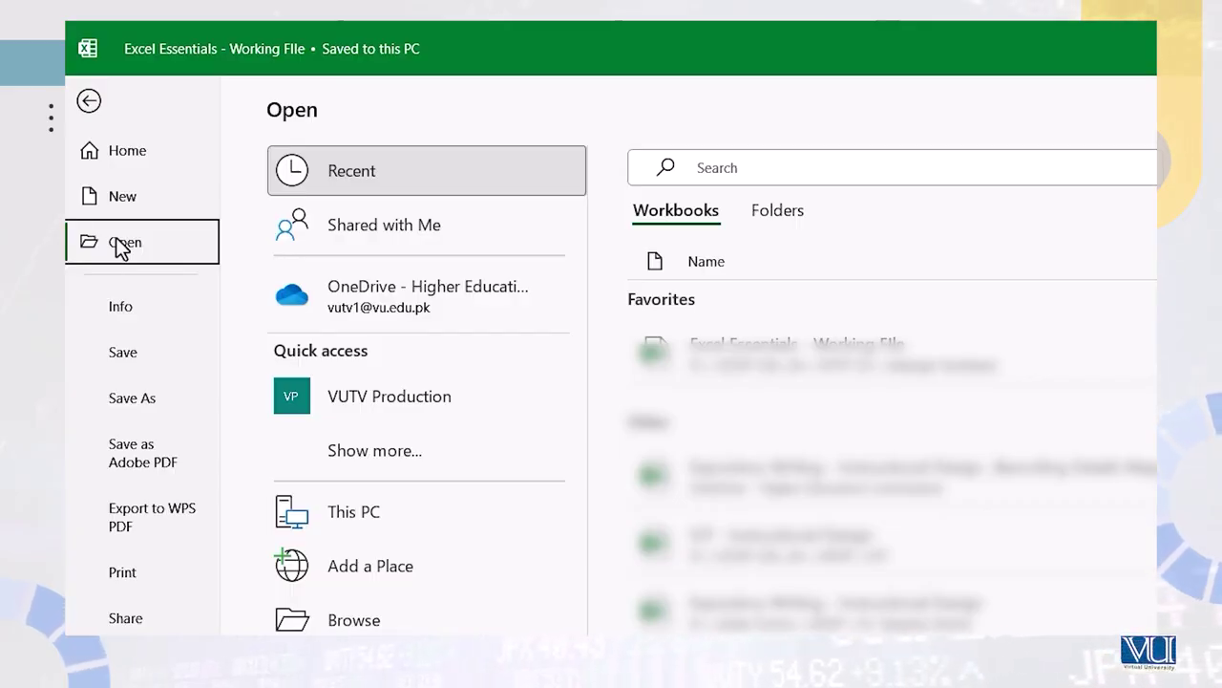
left_click(128, 201)
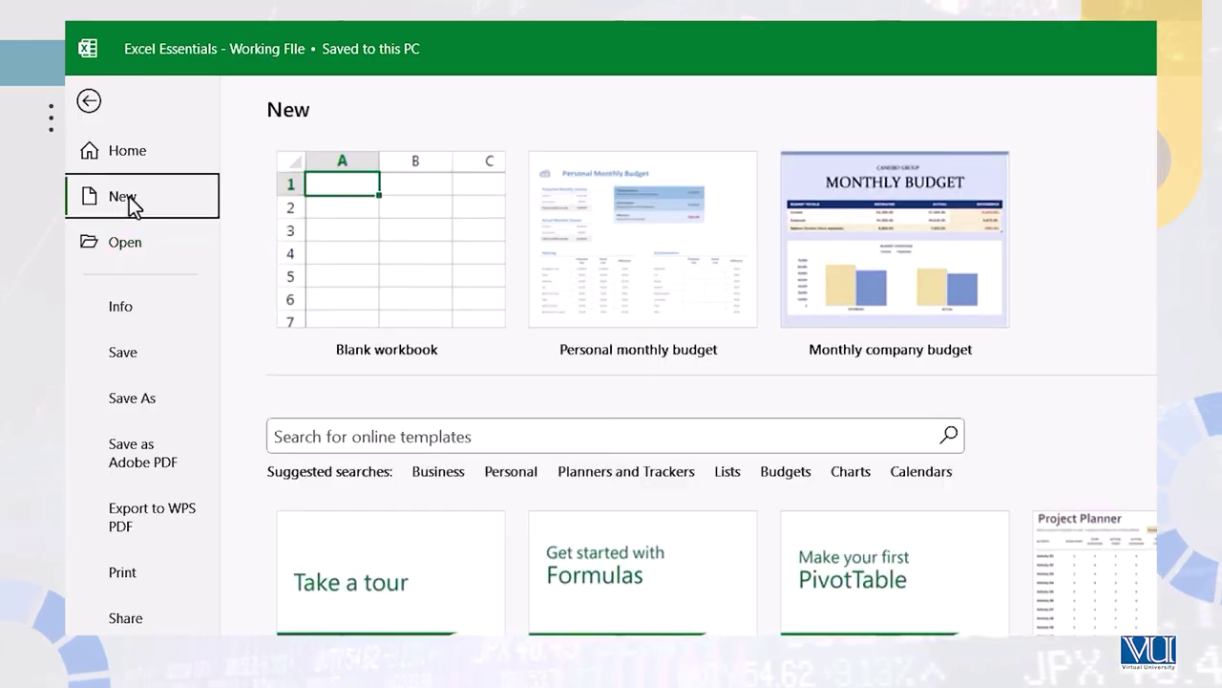
left_click(90, 99)
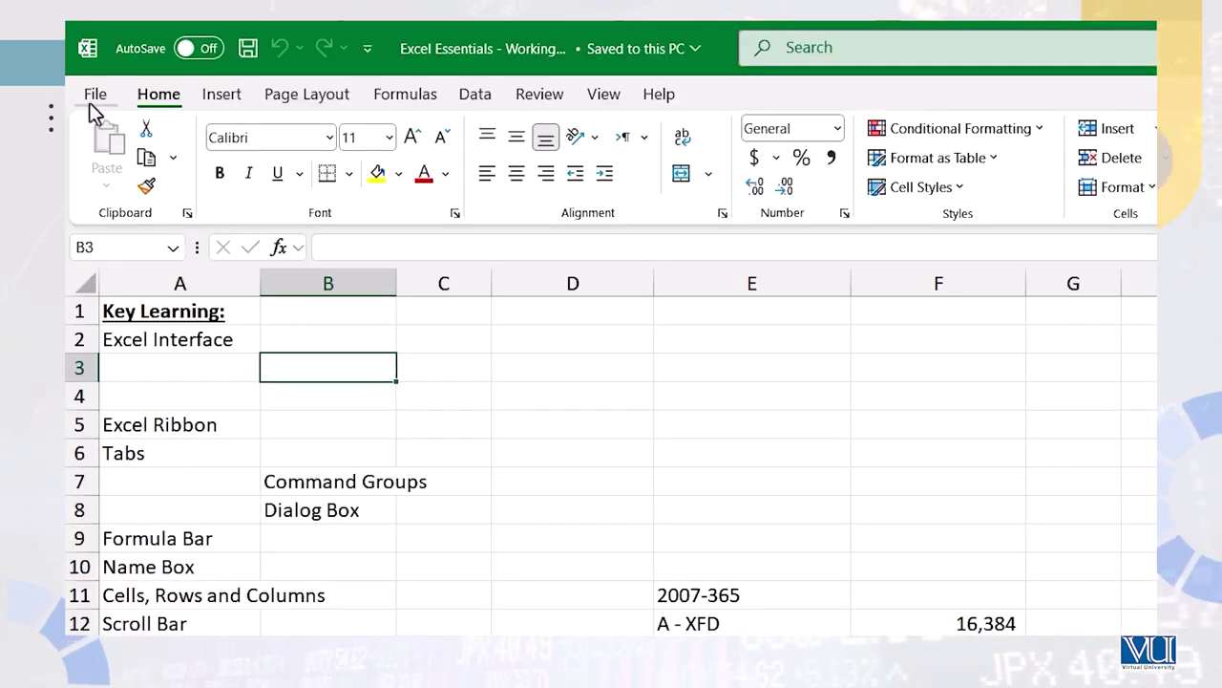
View the Open and Info pages for the Excel Essentials workbook and save the workbook
left_click(92, 93)
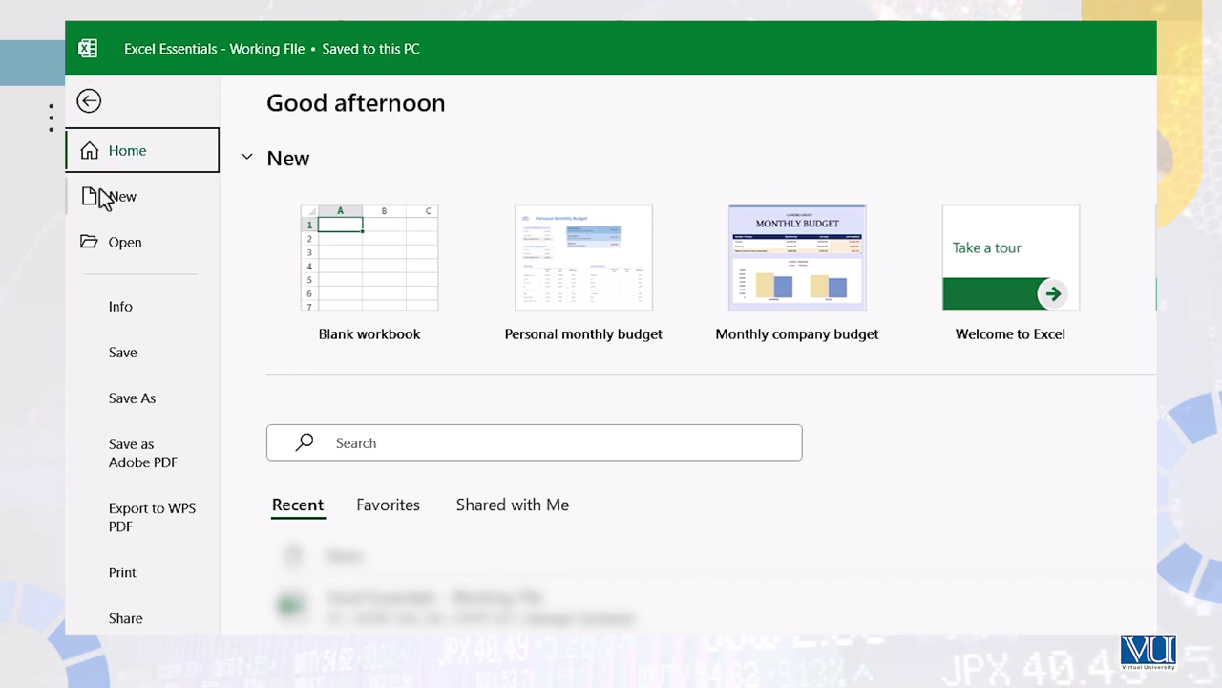
left_click(117, 246)
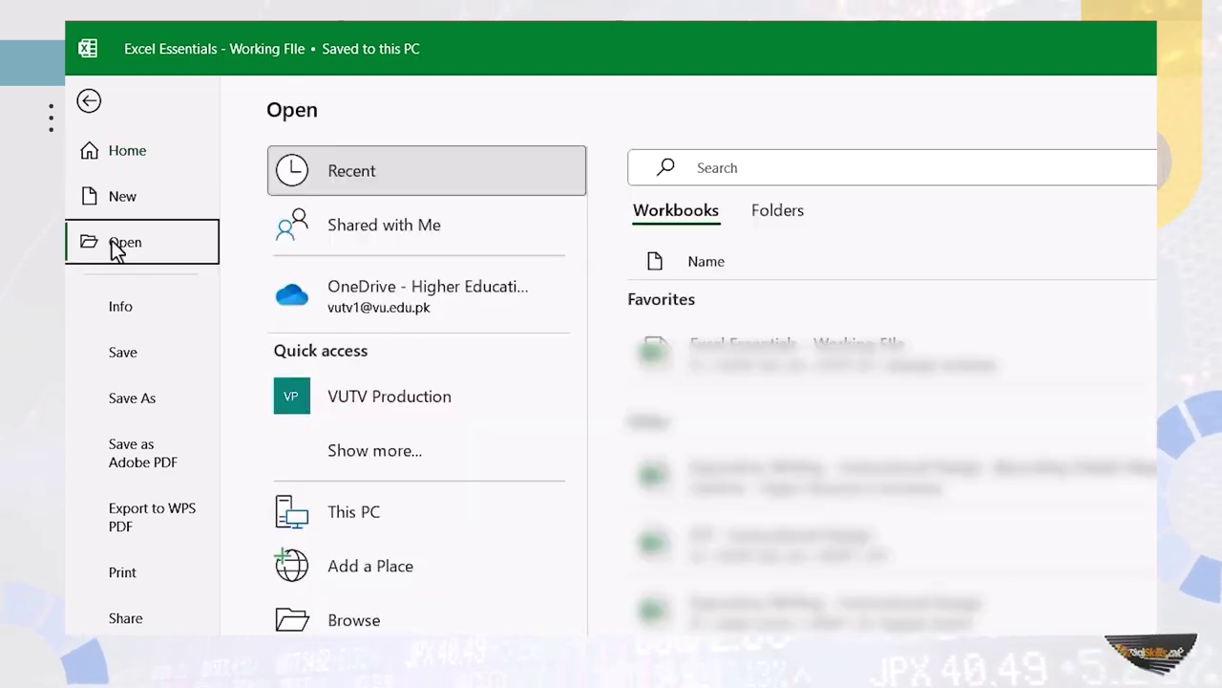
left_click(133, 306)
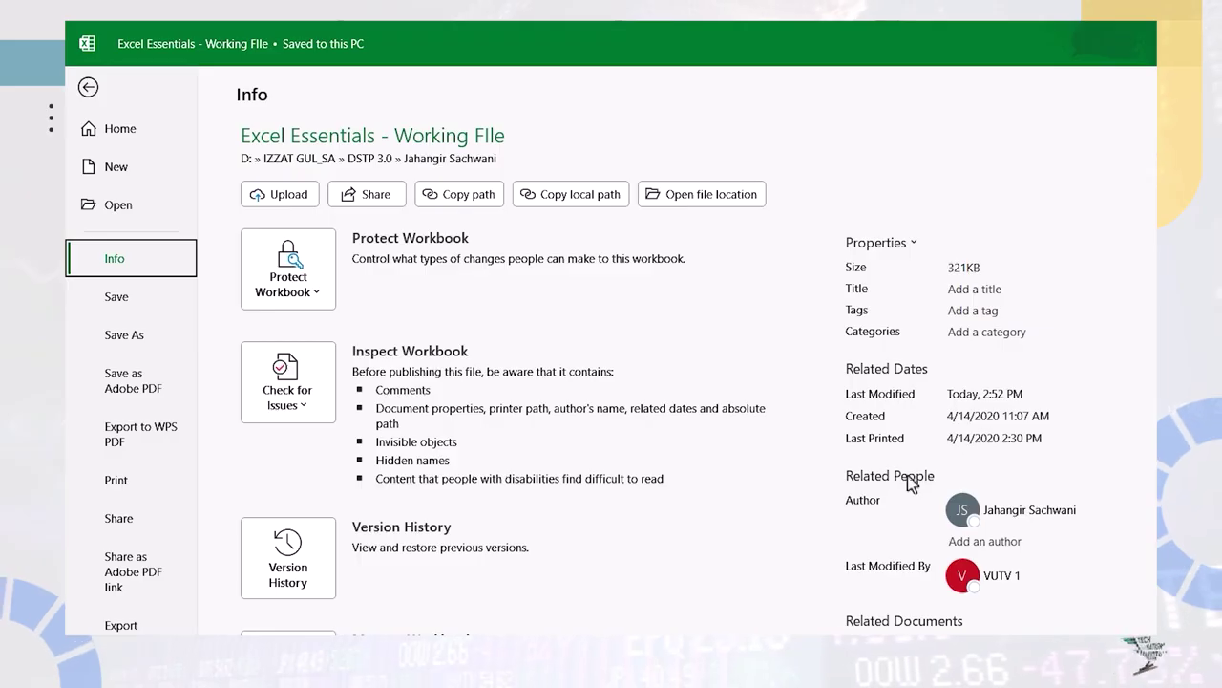
mouse_move(1079, 513)
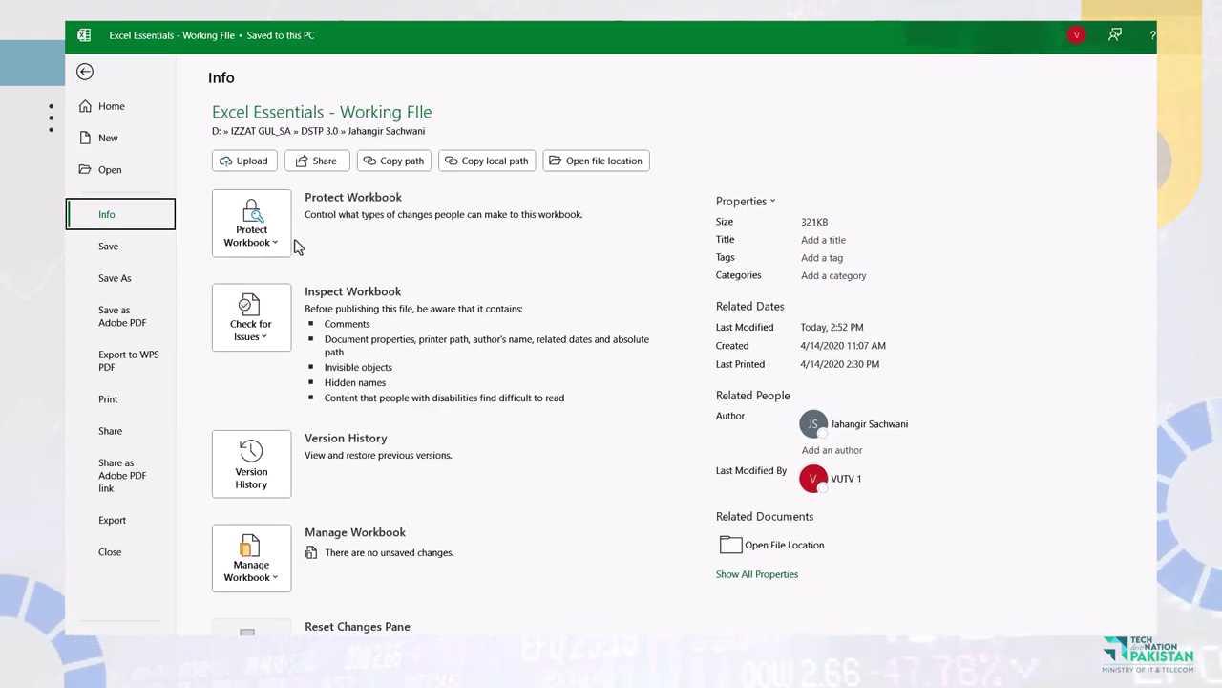
left_click(138, 253)
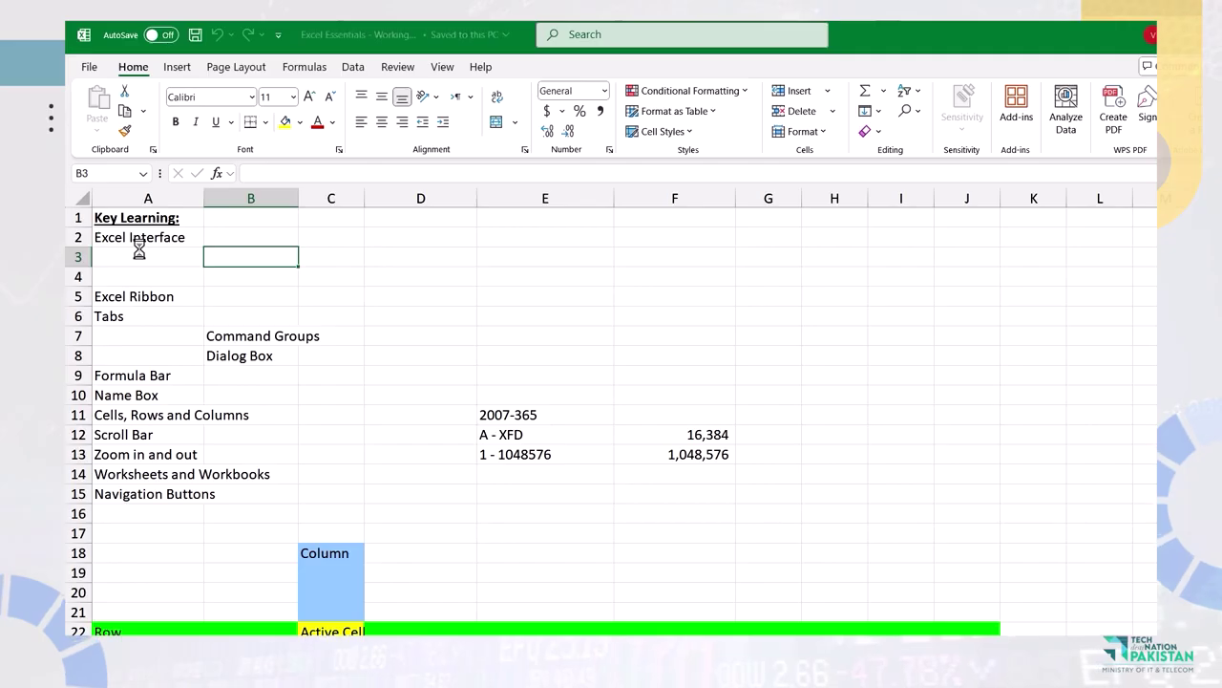
View the Save As, Print, Export and Account pages and return to the Interface sheet
left_click(91, 69)
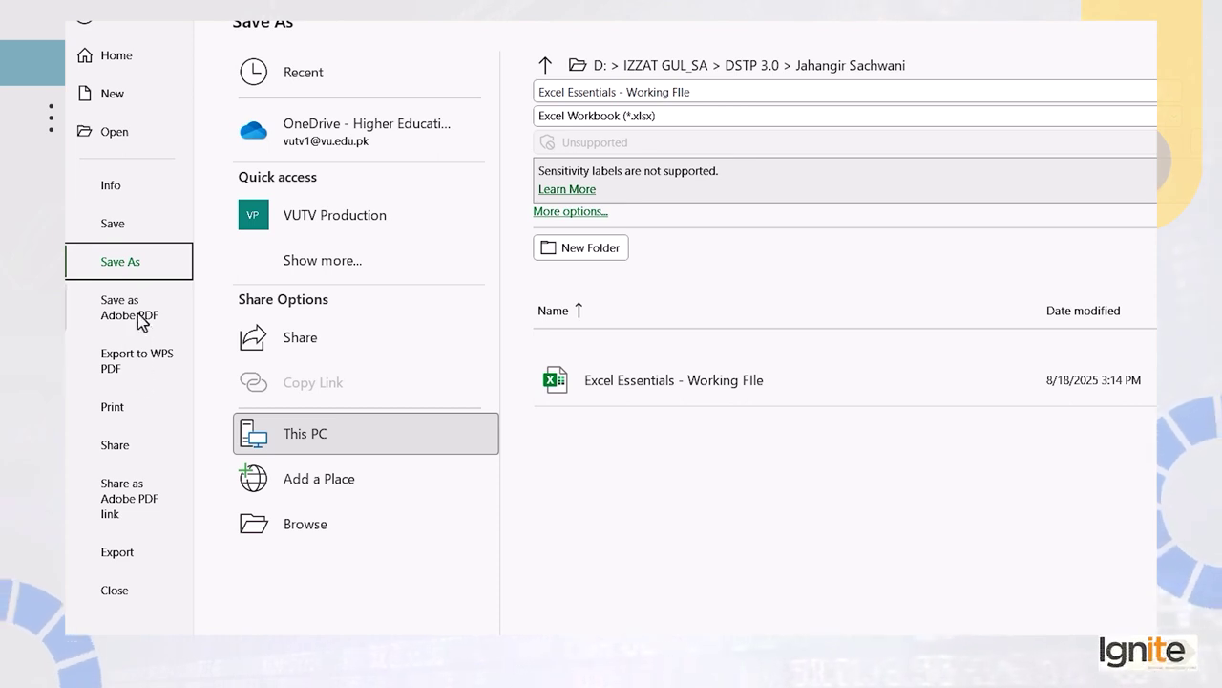
left_click(131, 417)
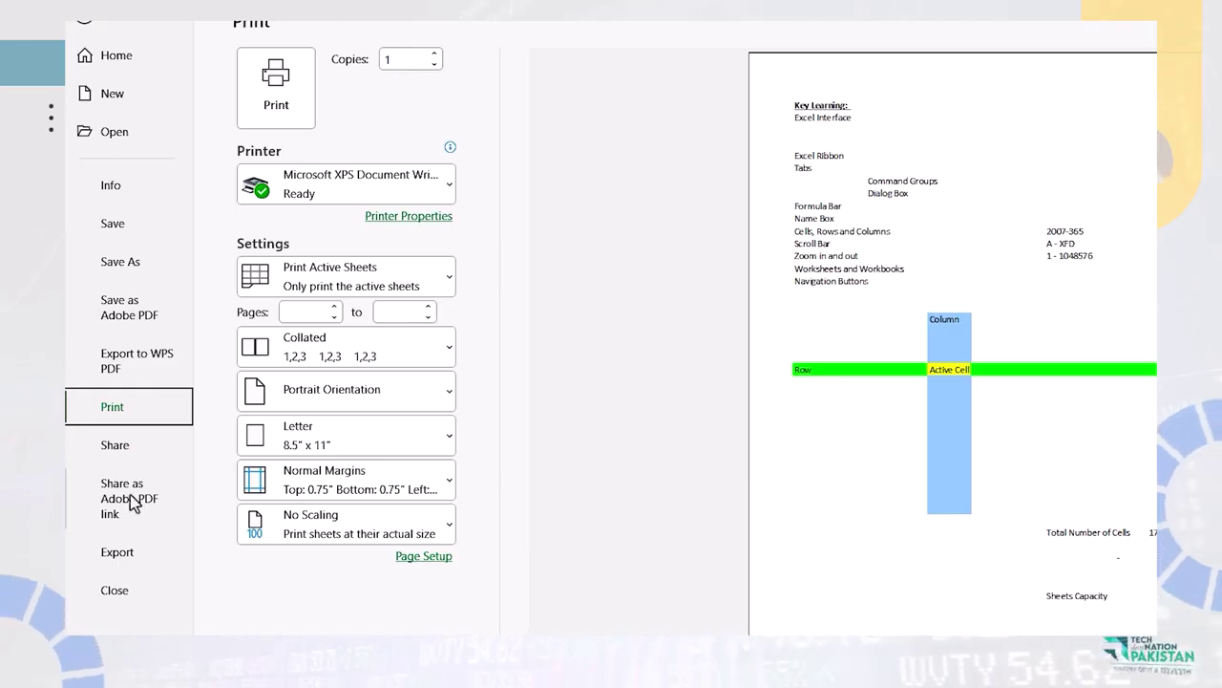
left_click(116, 552)
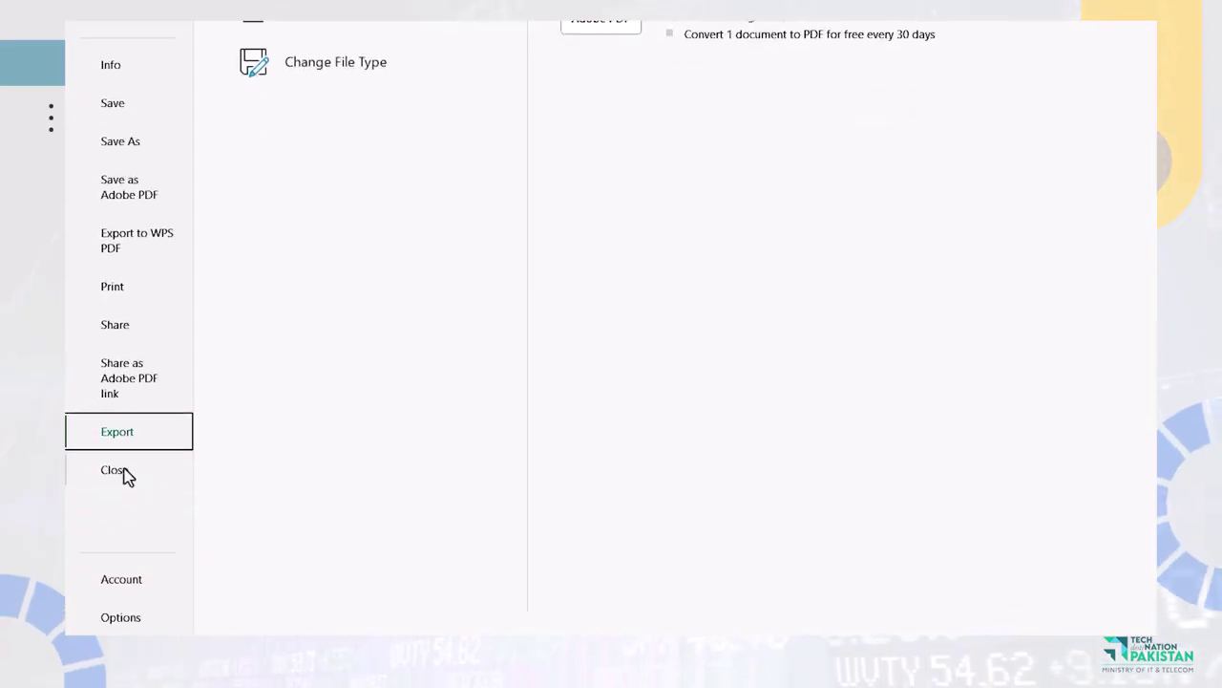
left_click(134, 584)
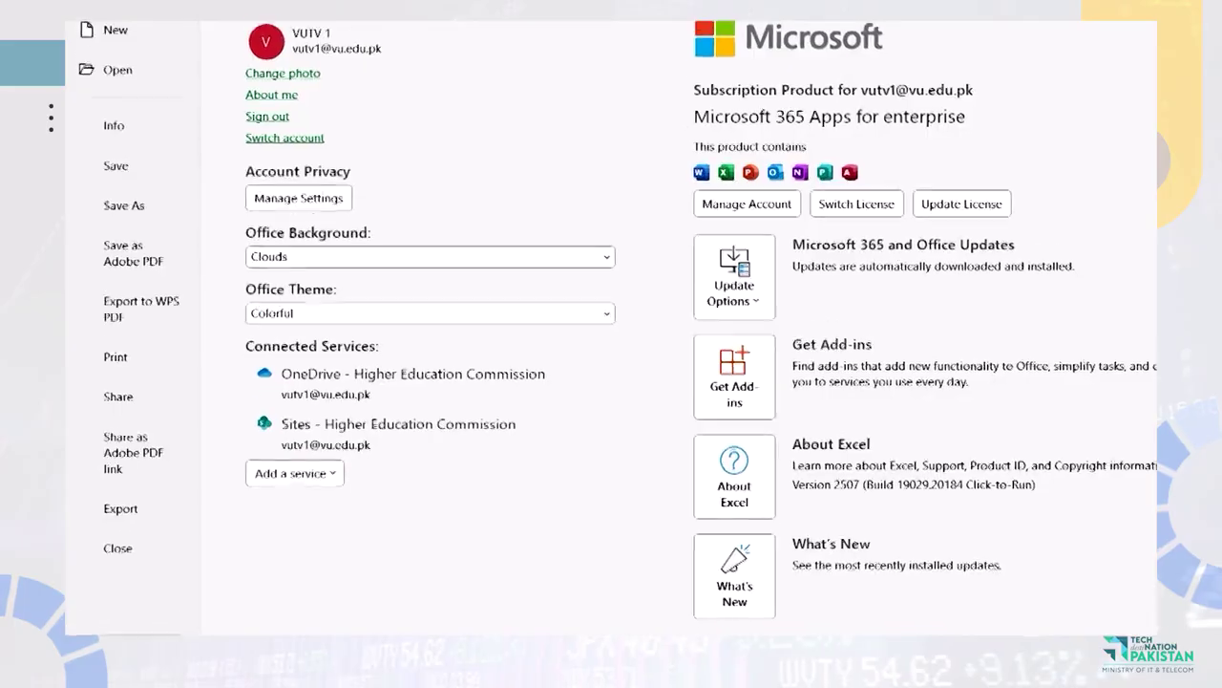
left_click(89, 30)
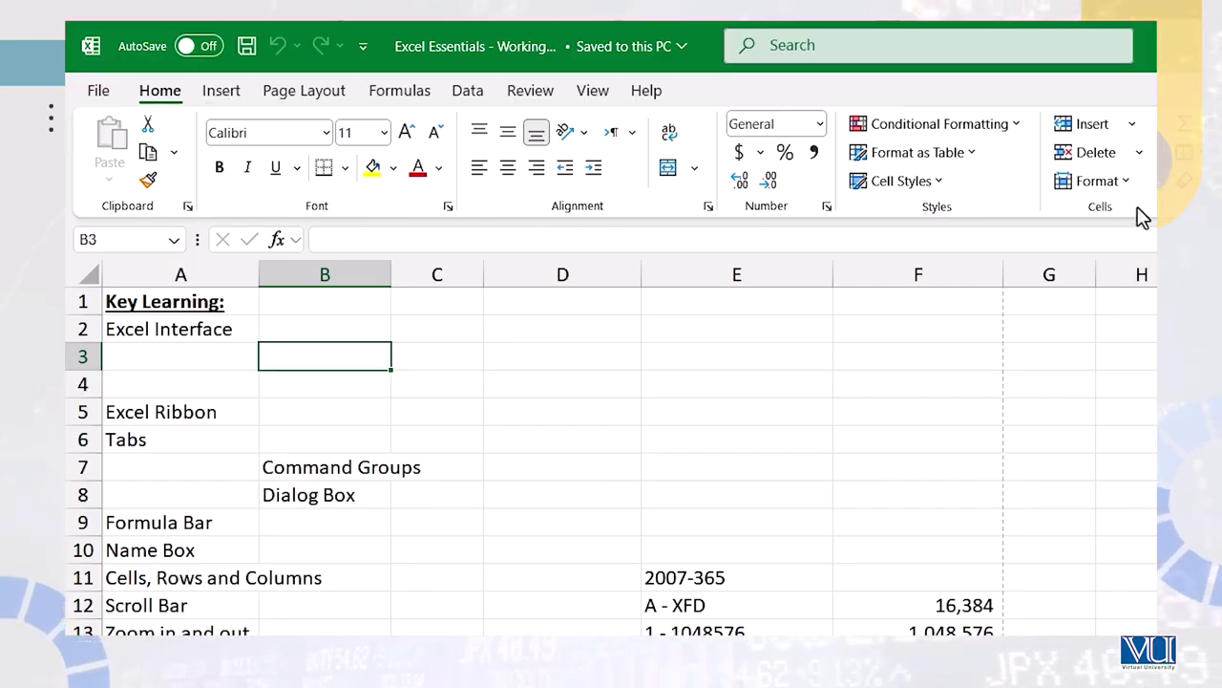
Look through the Insert, Page Layout, Formulas, Data and Review commands on the ribbon
left_click(222, 91)
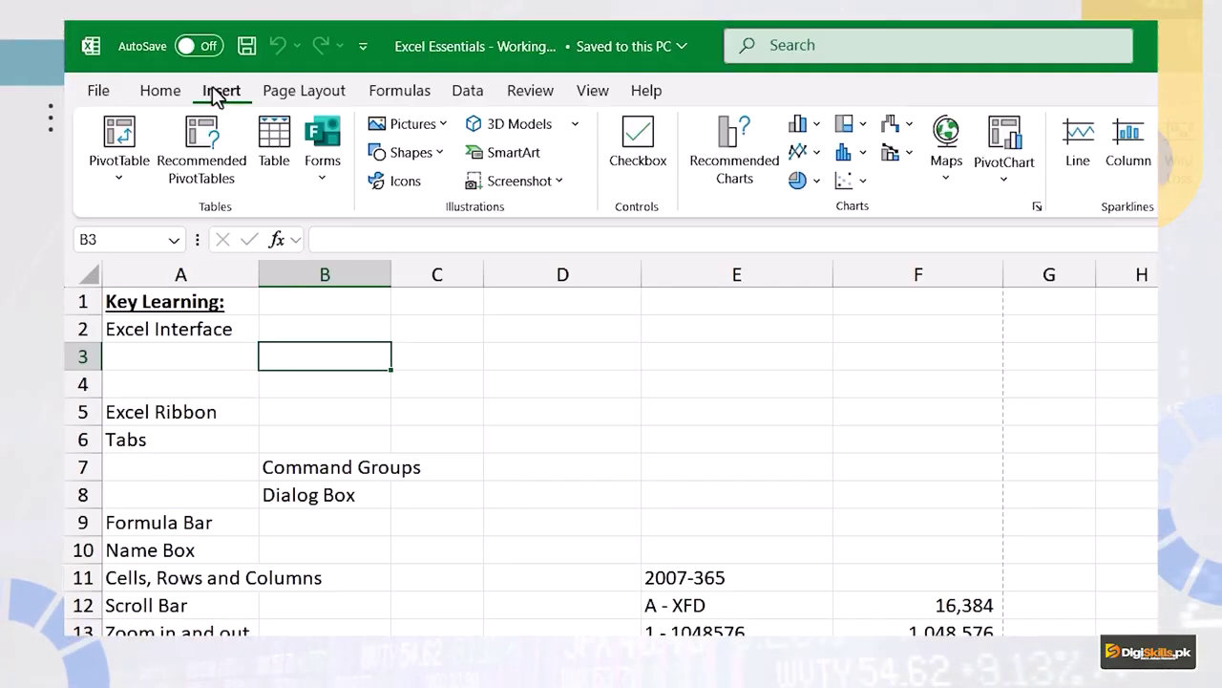
left_click(341, 93)
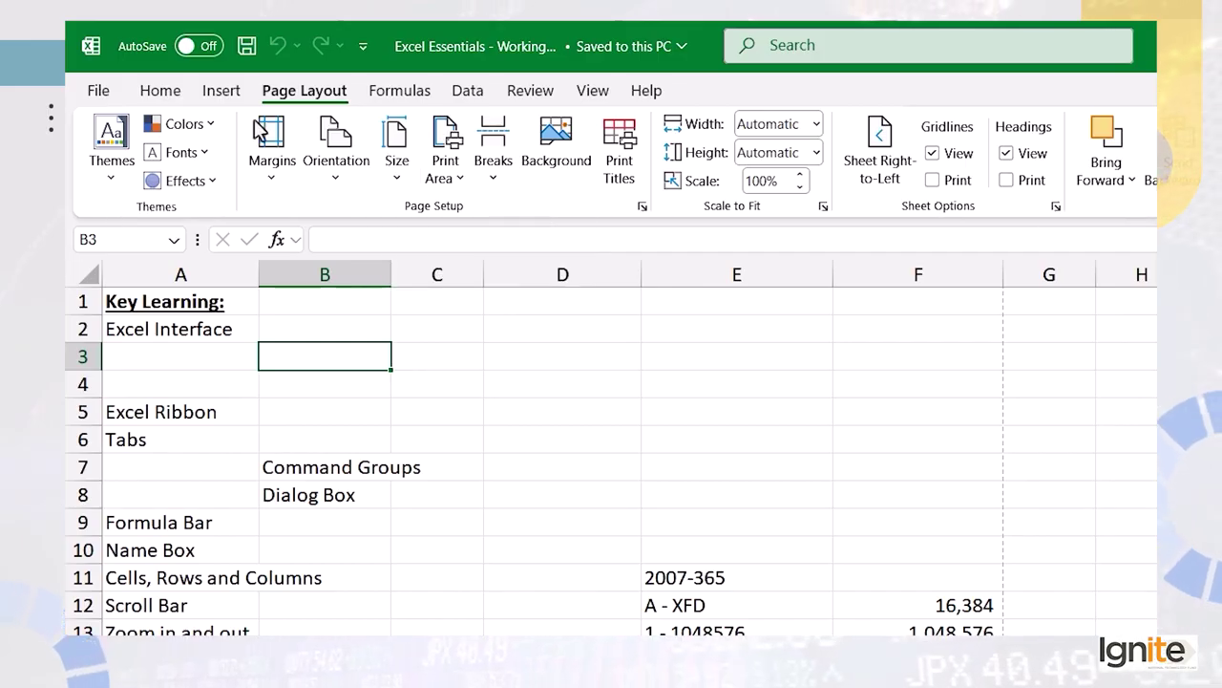
left_click(394, 95)
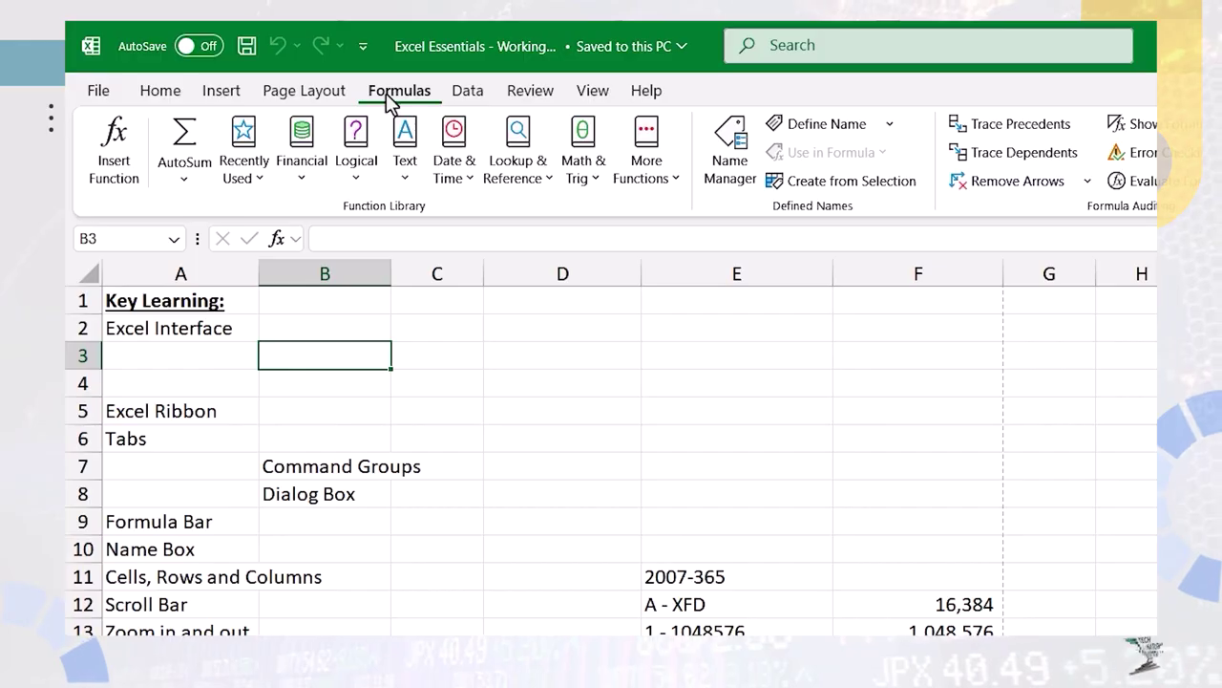
left_click(461, 95)
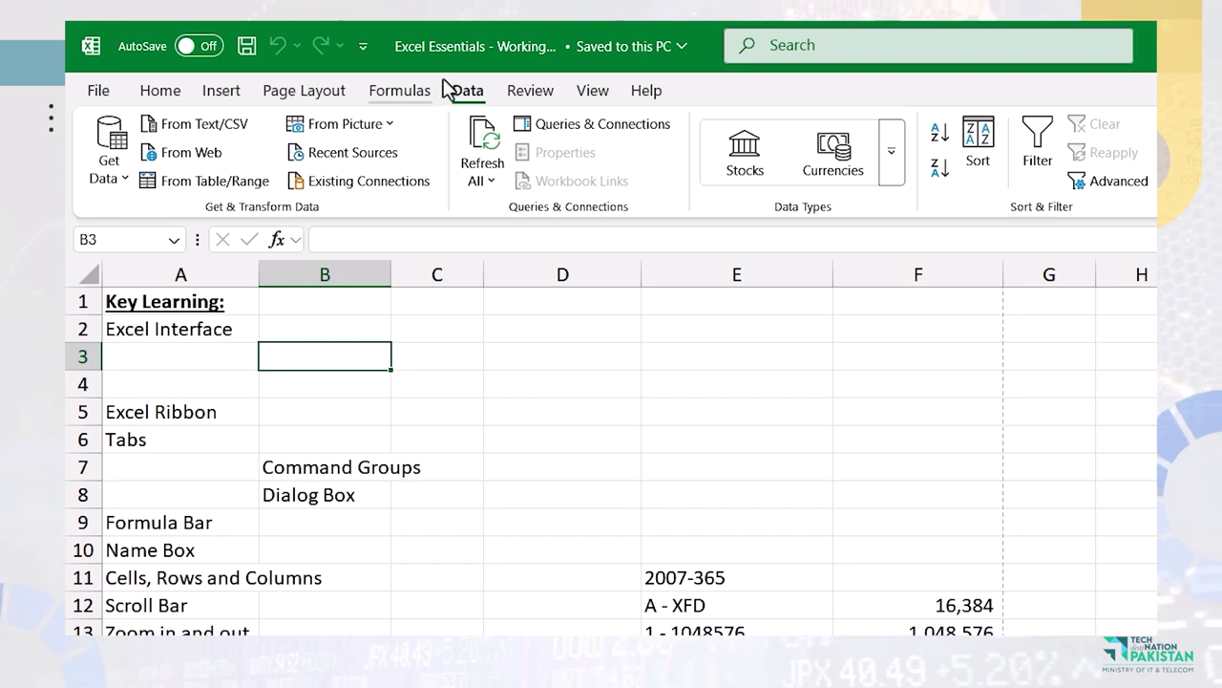
left_click(525, 91)
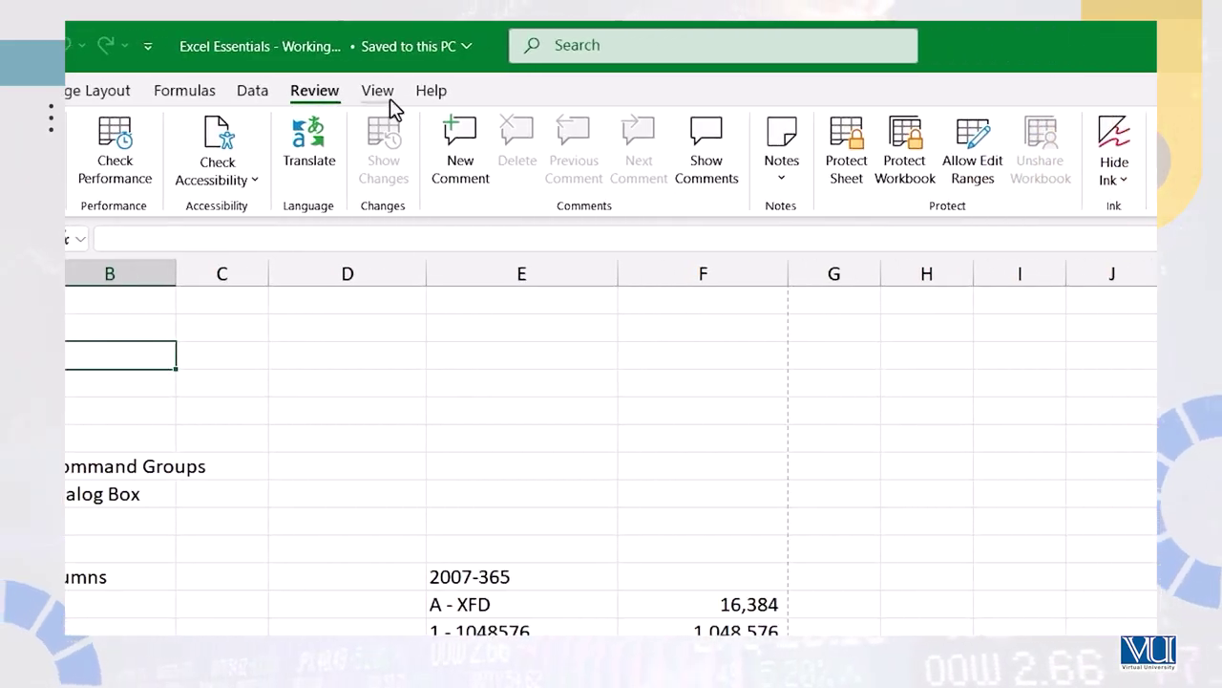
Hide the formula bar and show it again
left_click(382, 92)
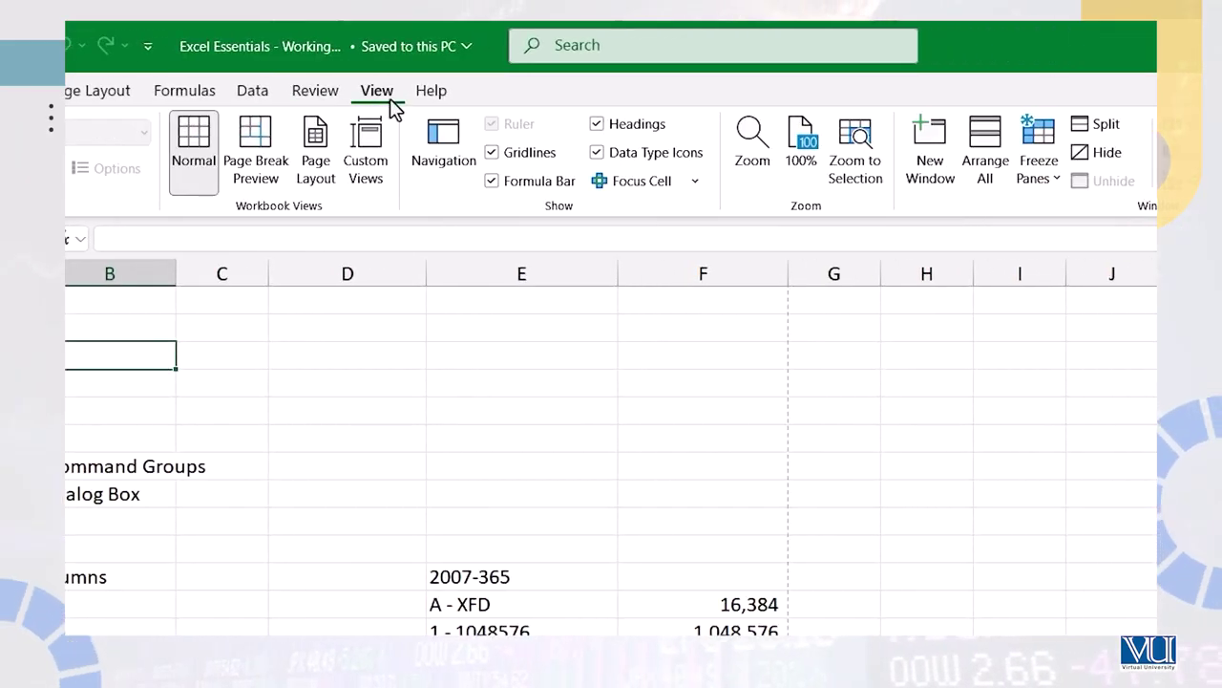
left_click(500, 184)
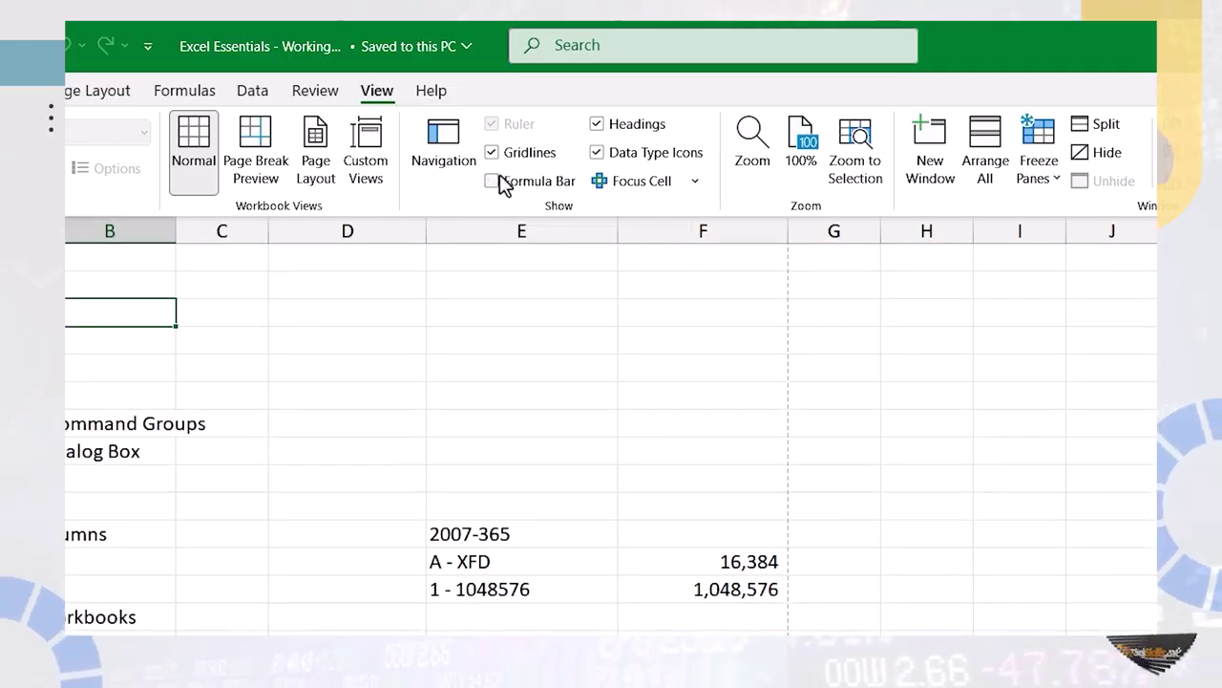
left_click(493, 181)
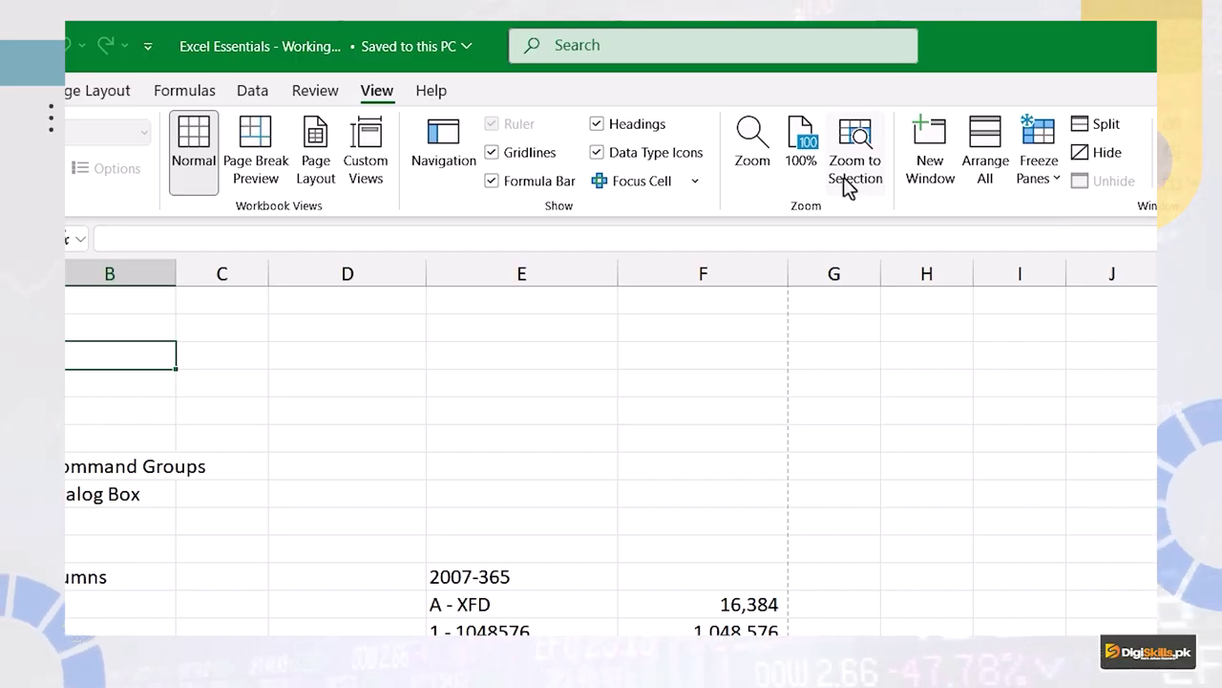
Look through the Help, Home and Data commands and how they are grouped on the ribbon
left_click(425, 94)
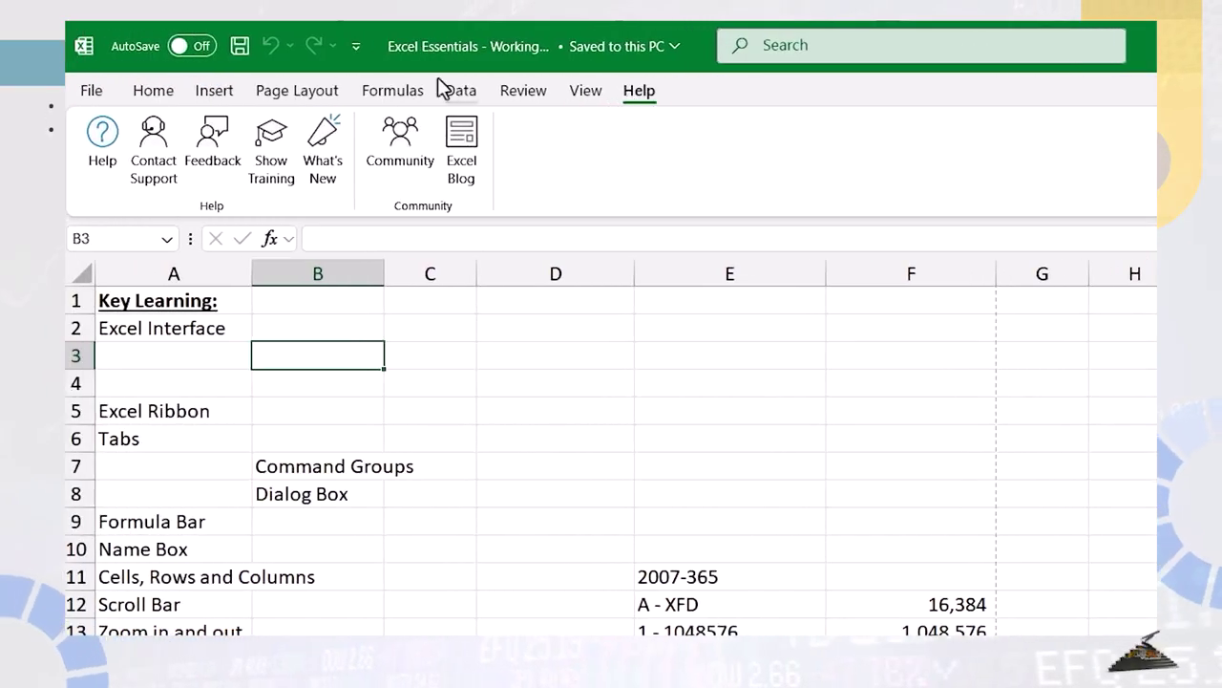
left_click(153, 91)
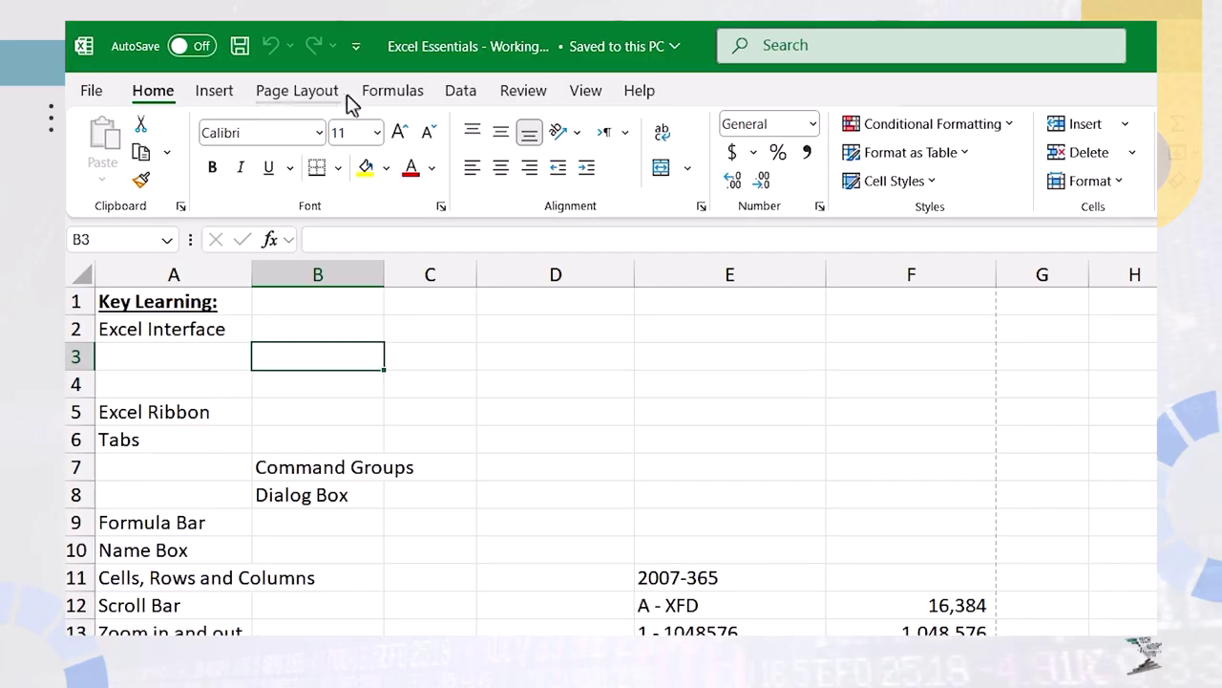
left_click(458, 93)
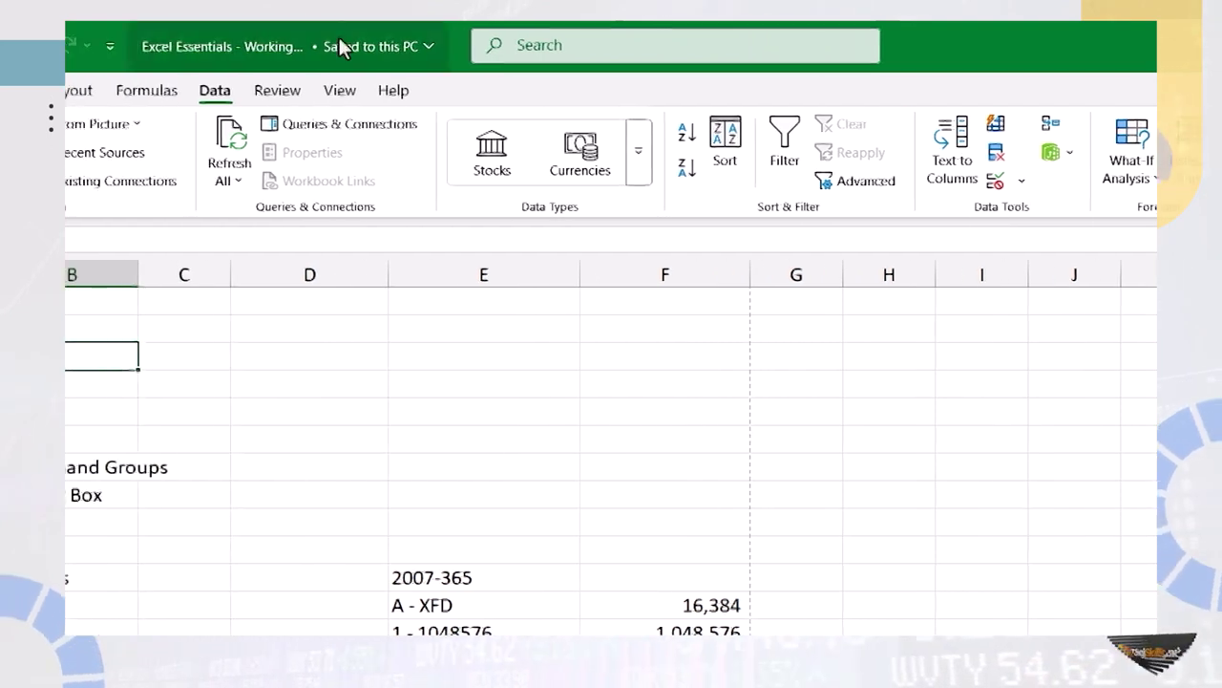
View the full Font settings for cell B3 in the Format Cells dialog and close it without changes
left_click(143, 90)
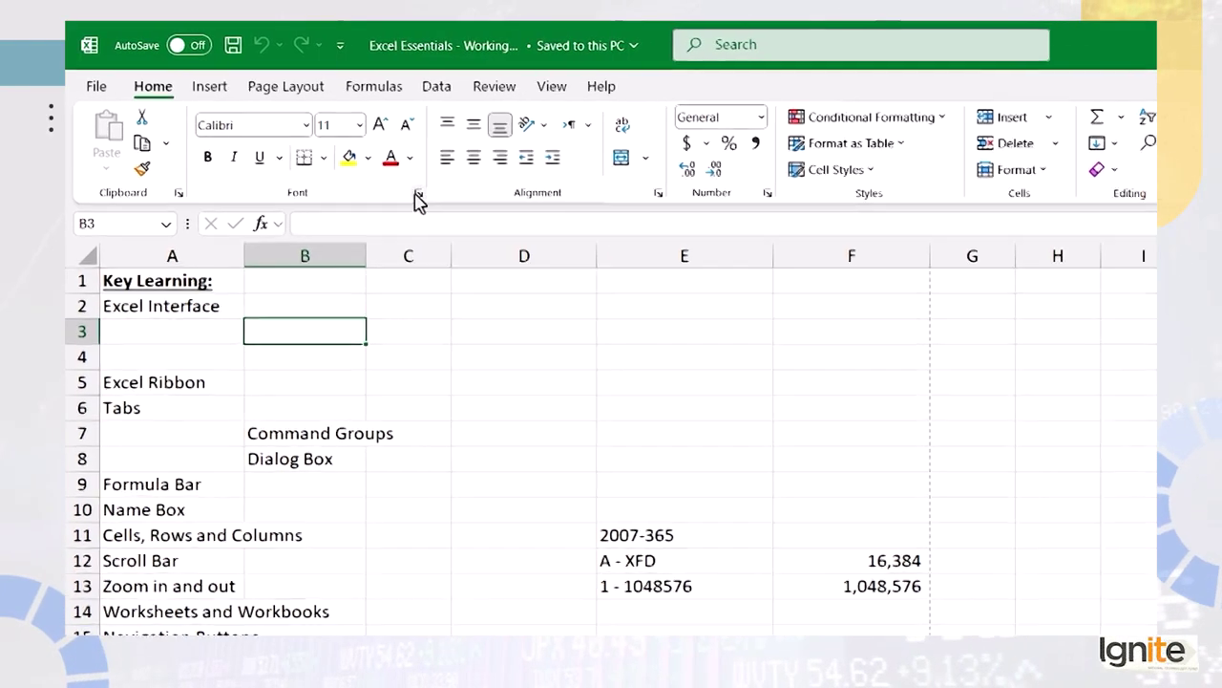
left_click(416, 194)
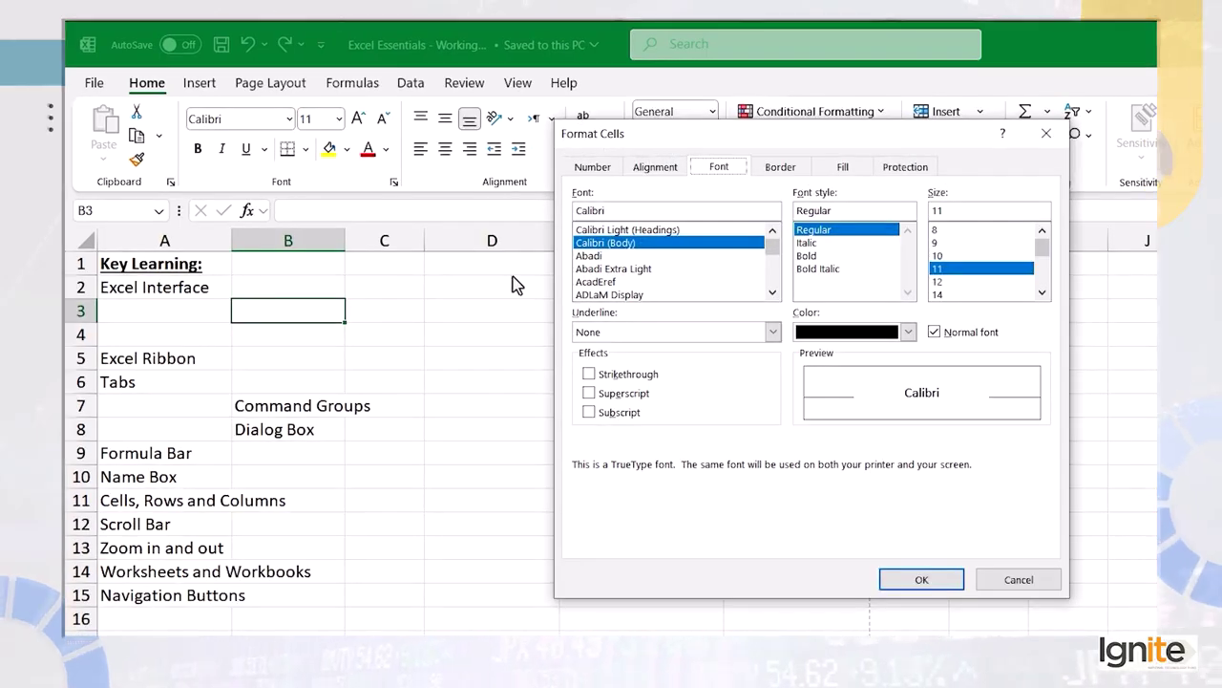
left_click(989, 584)
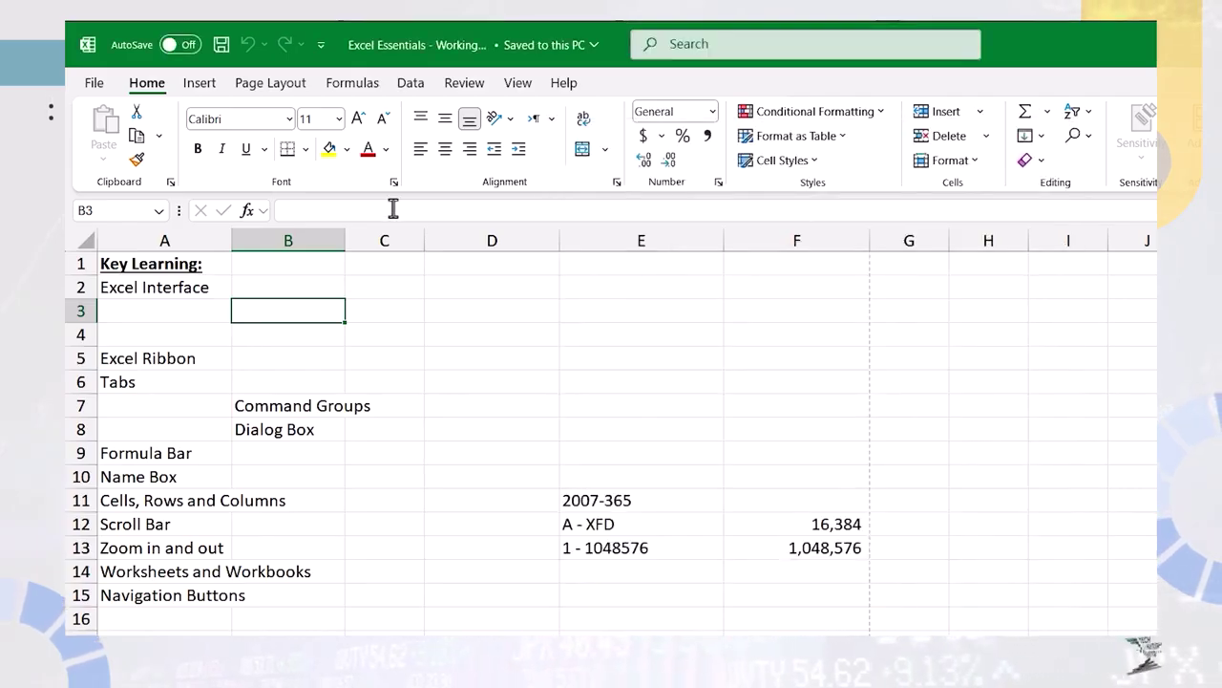
Enter 2 in cell E3 and 3 in cell E4
left_click(599, 308)
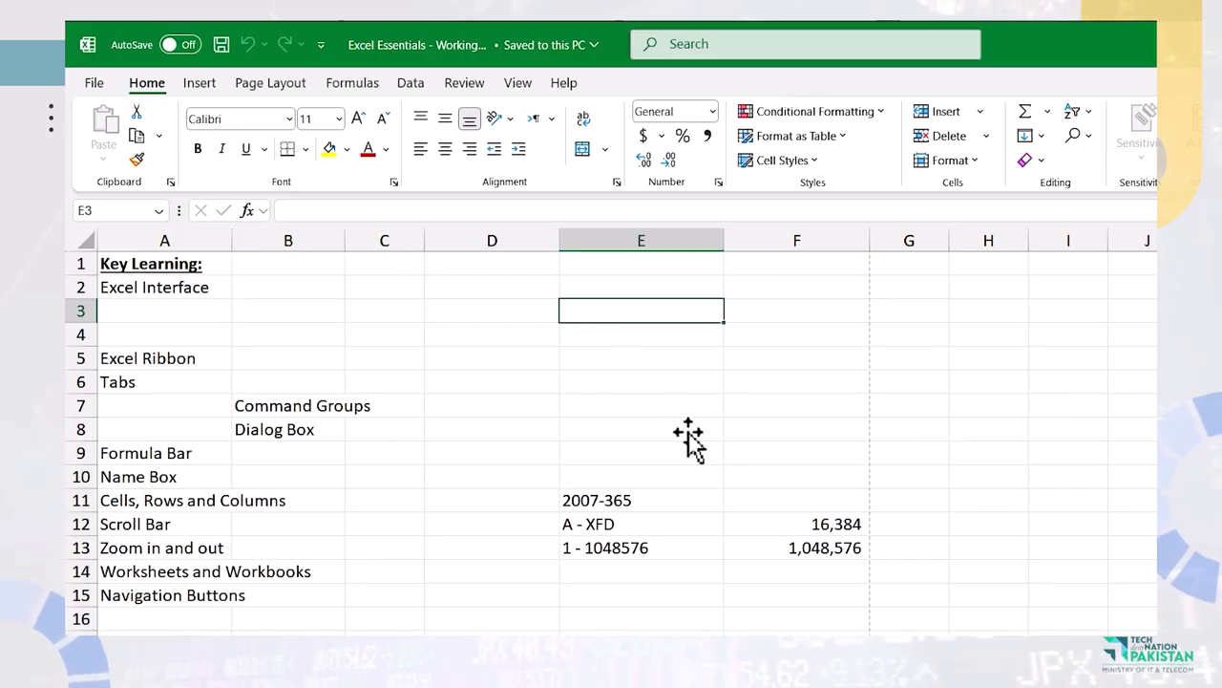
type("2")
key("Return")
type("3")
key("Return")
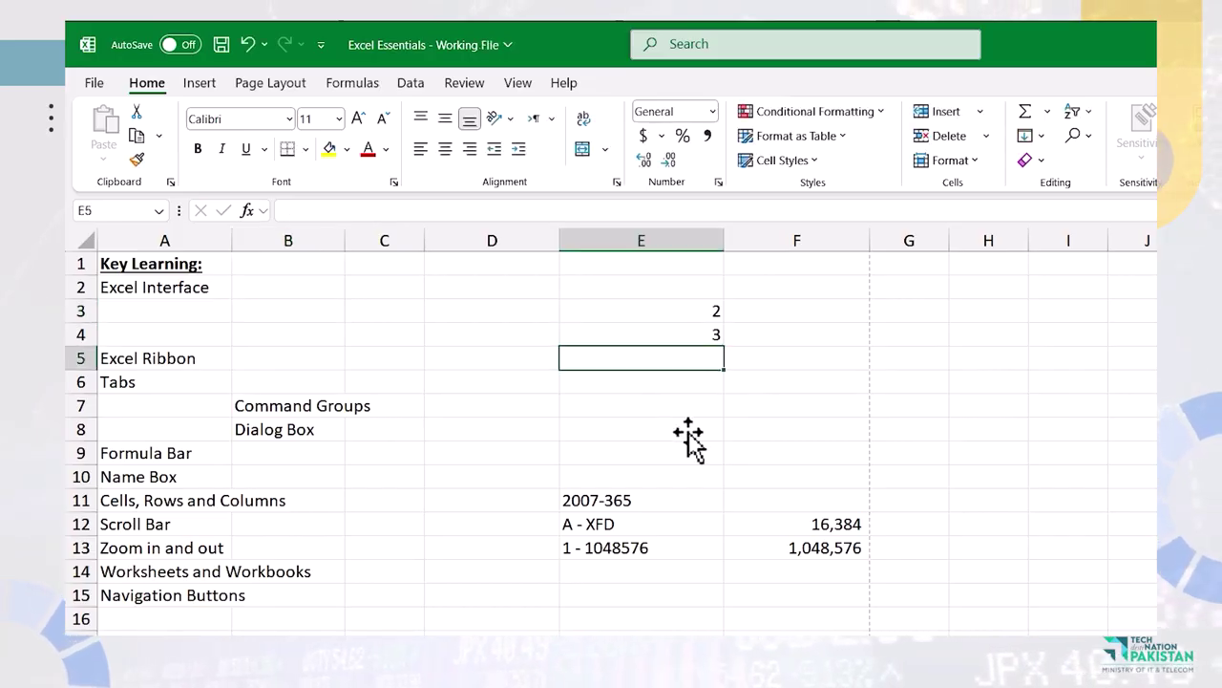
Enter the formula =E3+E4 in cell E5 and reselect that cell to show its formula
type("=")
key("Up")
key("Up")
type("+")
key("Up")
key("Return")
key("Up")
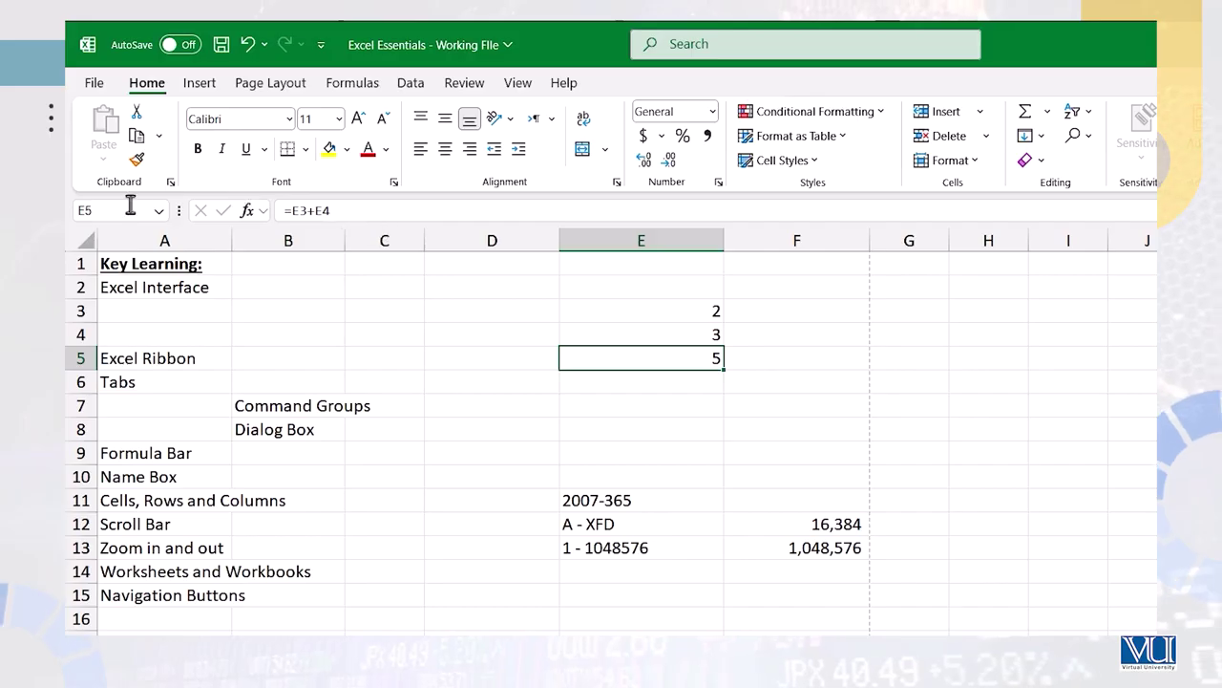
Select cells E2, F3, G5, F8 and E7 one after another to check their addresses in the Name Box
left_click(663, 284)
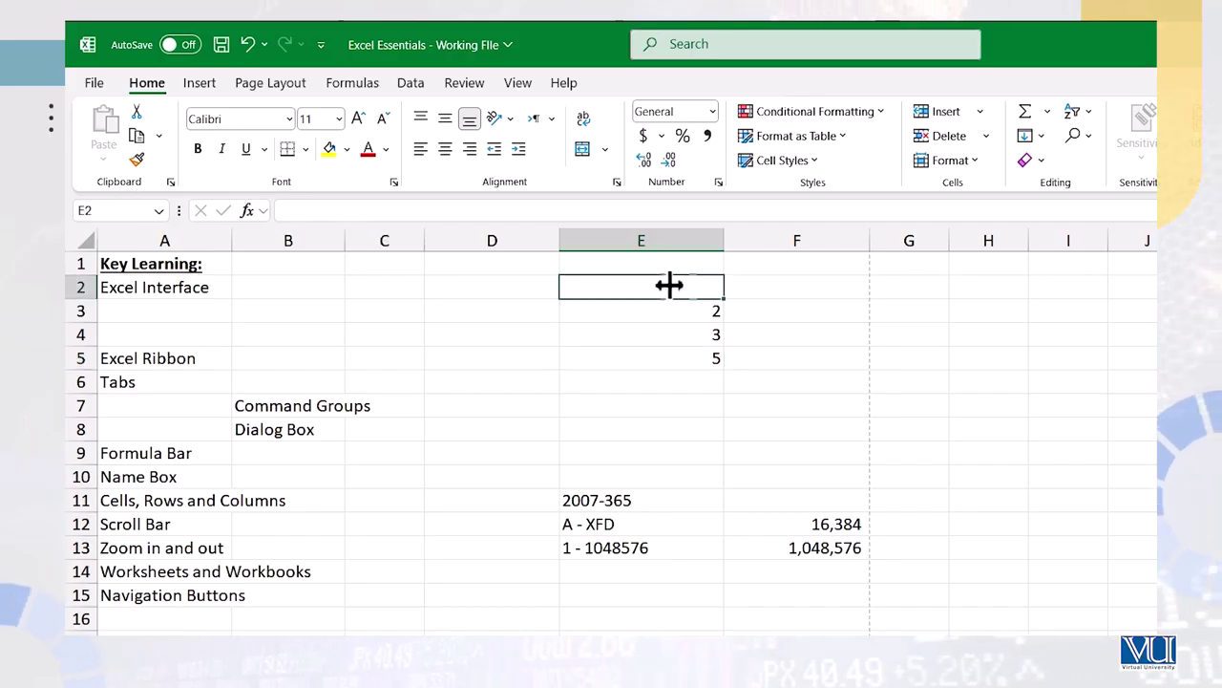
left_click(764, 310)
left_click(931, 348)
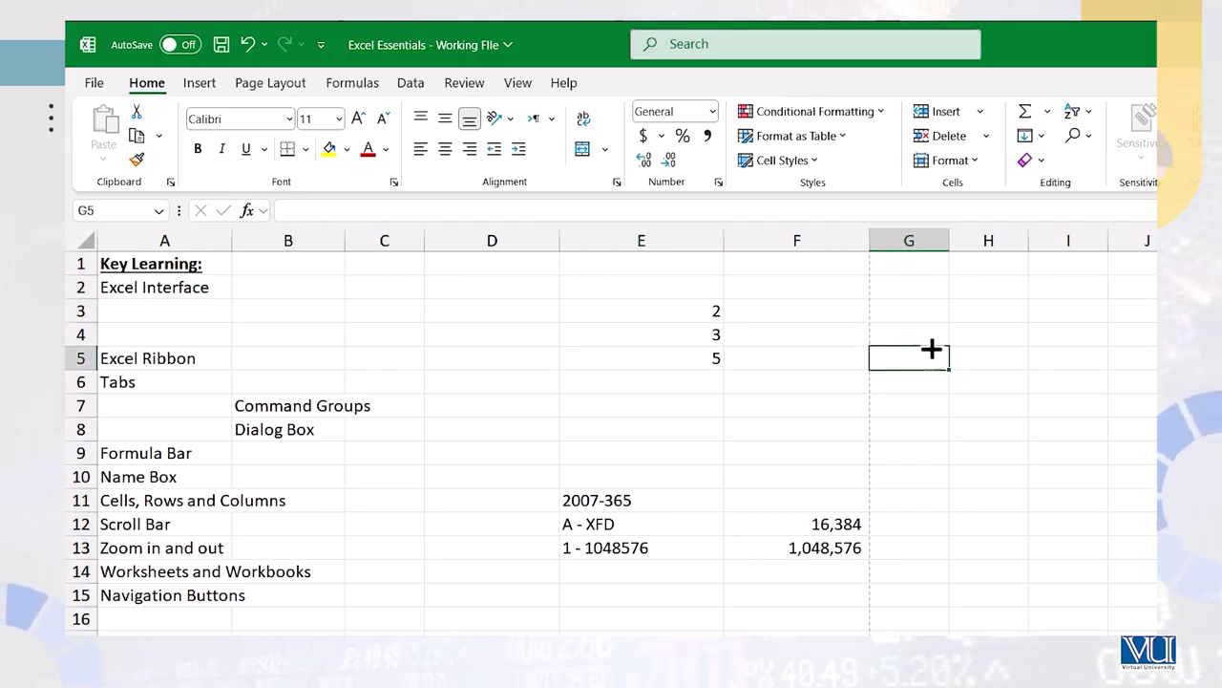
left_click(829, 426)
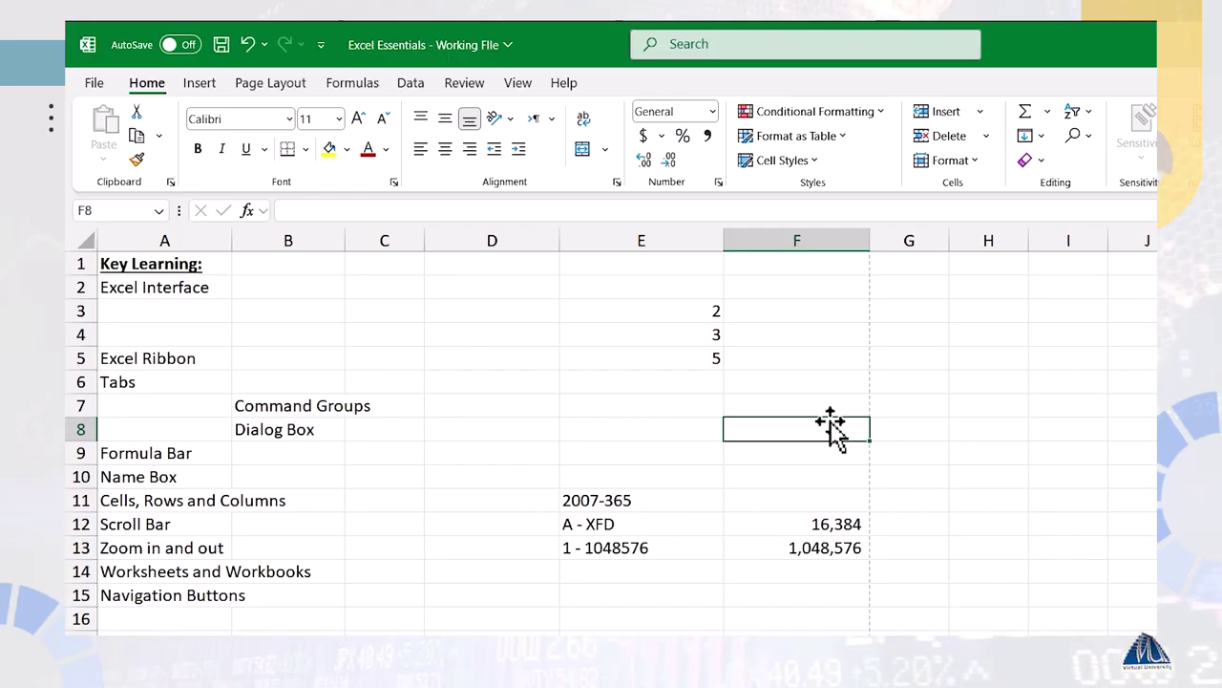
left_click(638, 411)
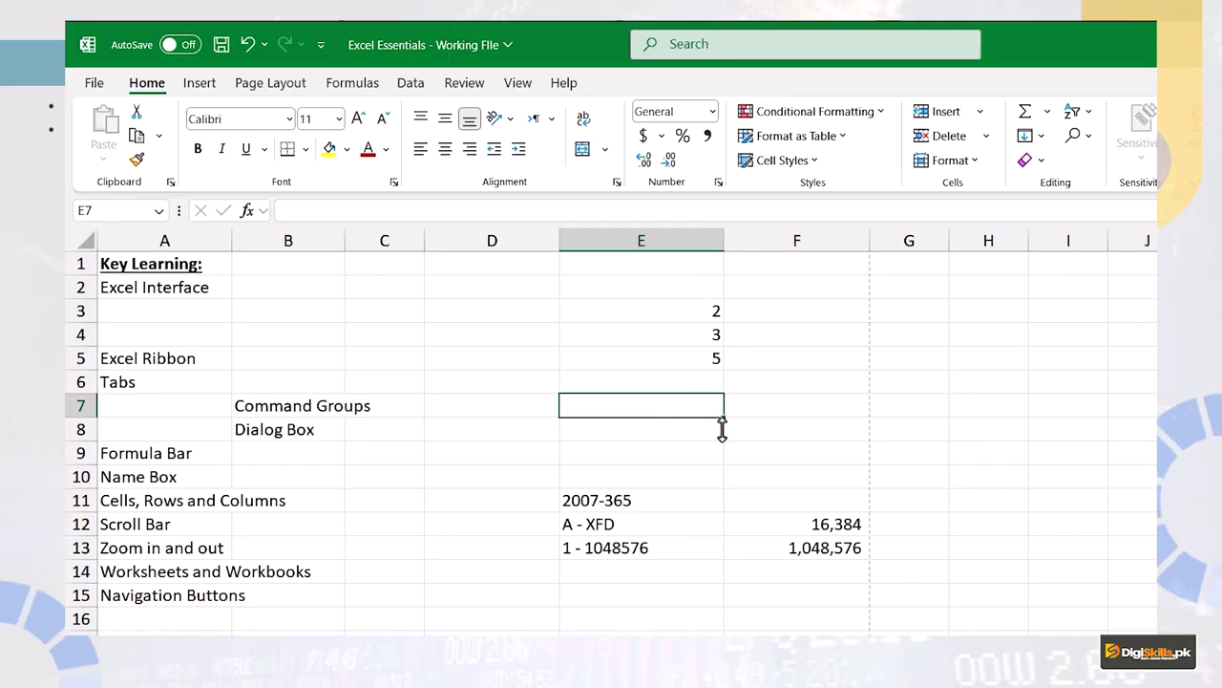
Start a formula with = in cell E6 to check how the Name Box changes, and cancel the entry
left_click(644, 380)
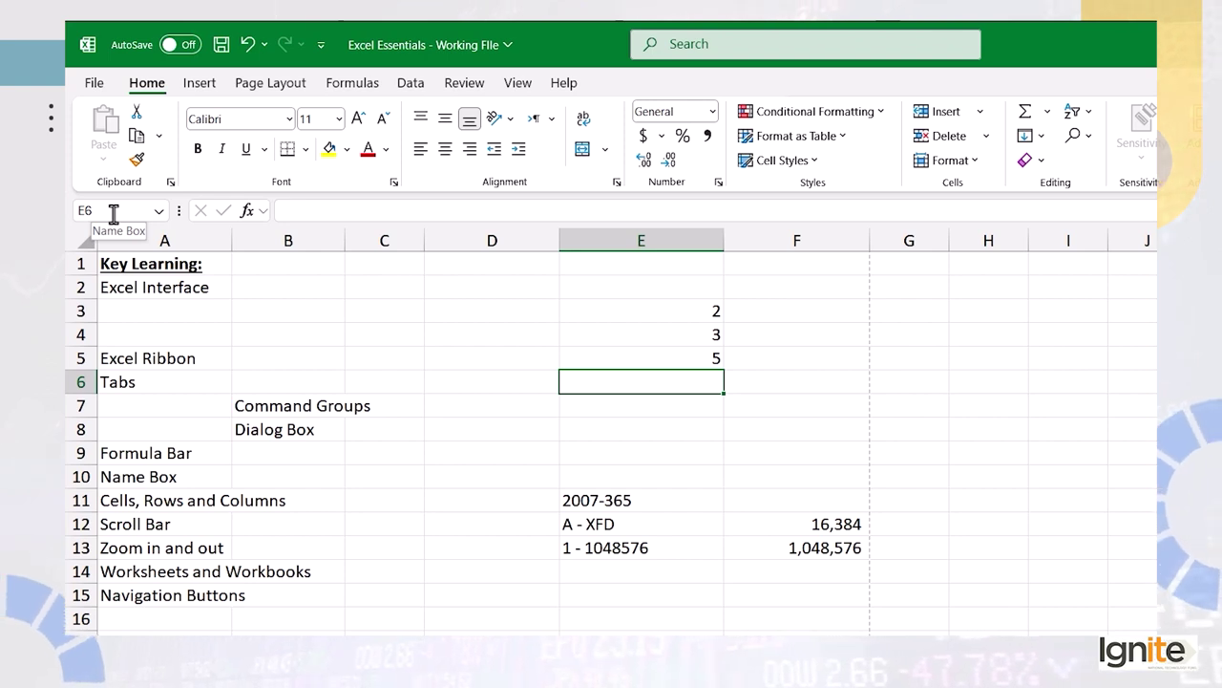
type("=")
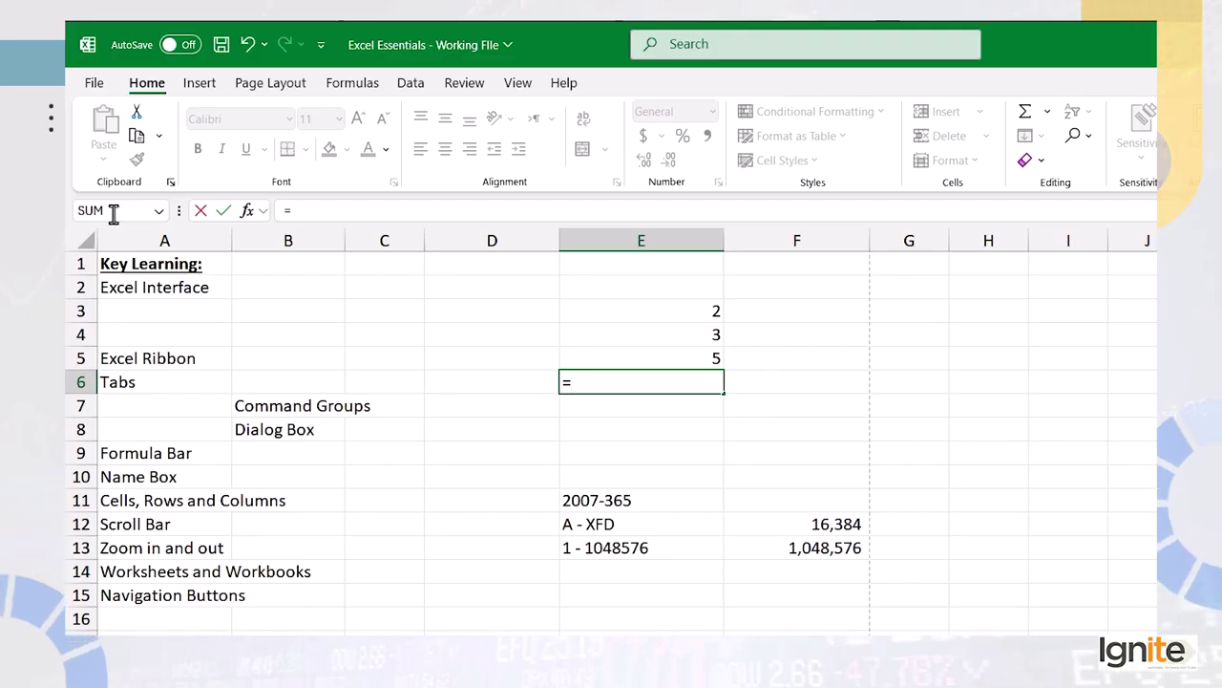
key("Escape")
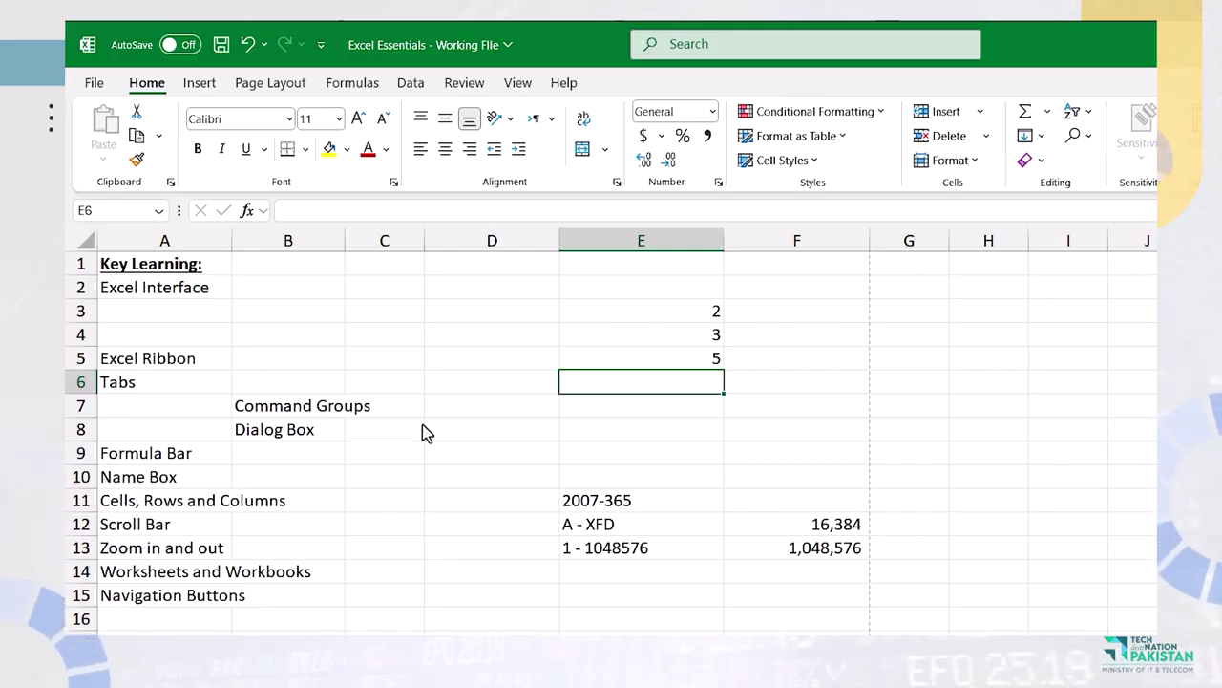
type("=")
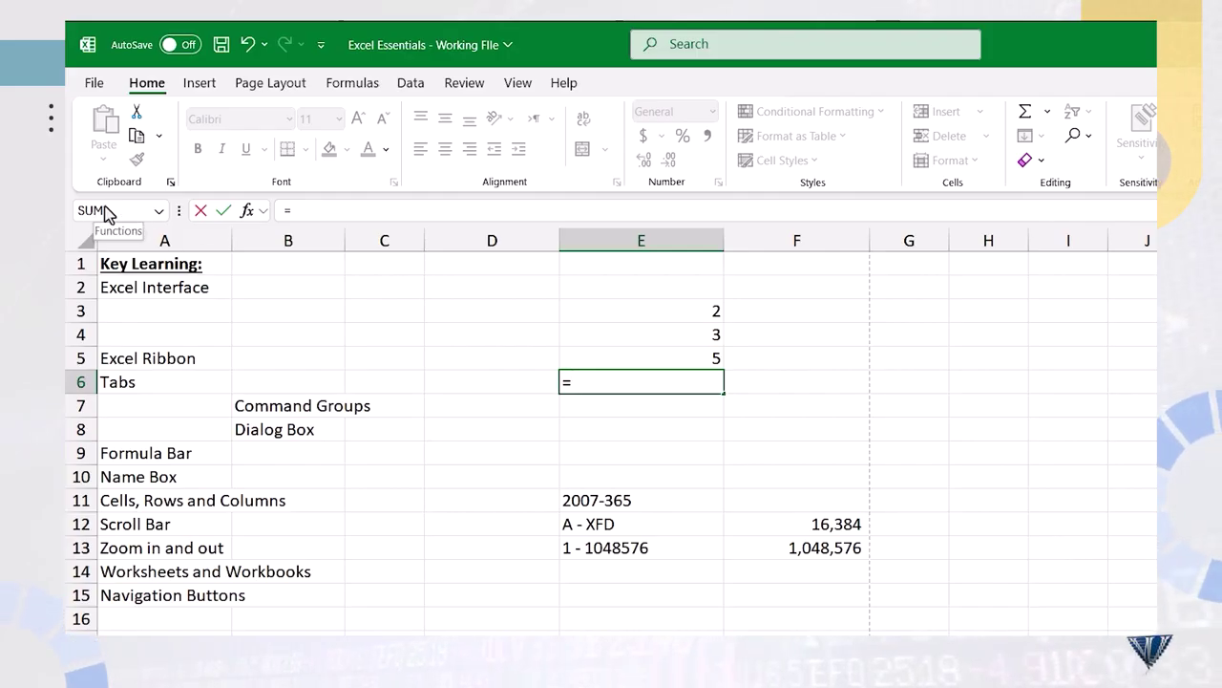
key("Escape")
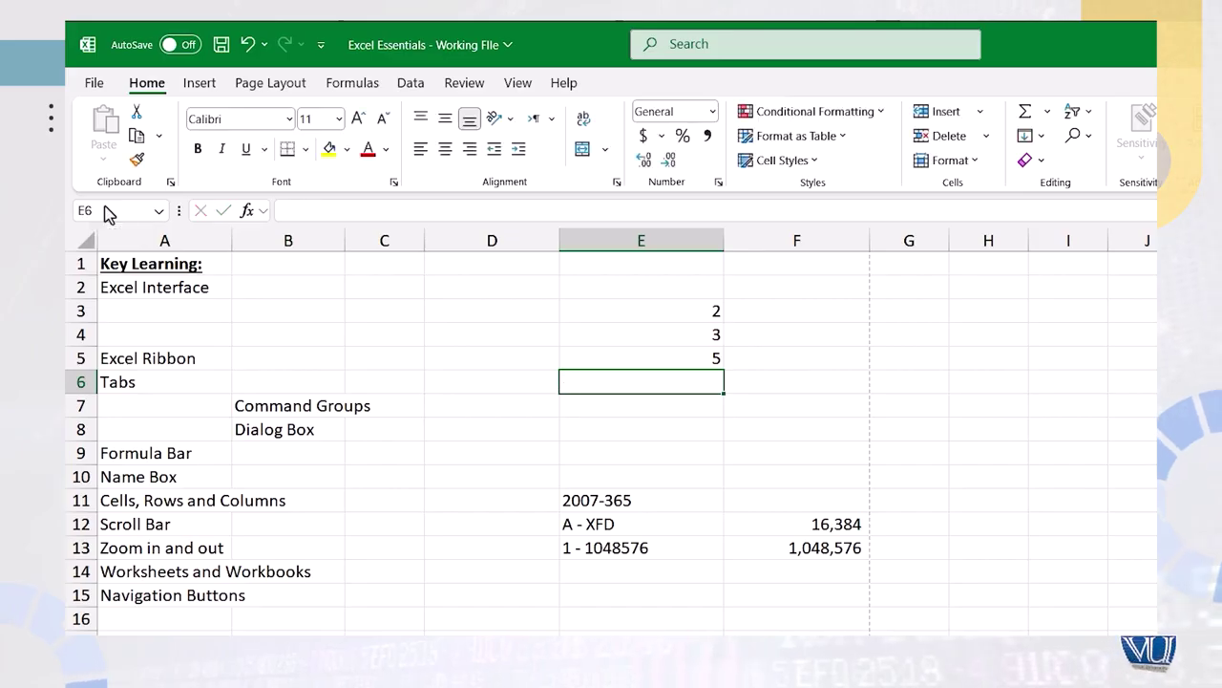
Select cells E8, I5, D3, D5 and E6 one after another to look at individual cells in the grid
left_click(630, 428)
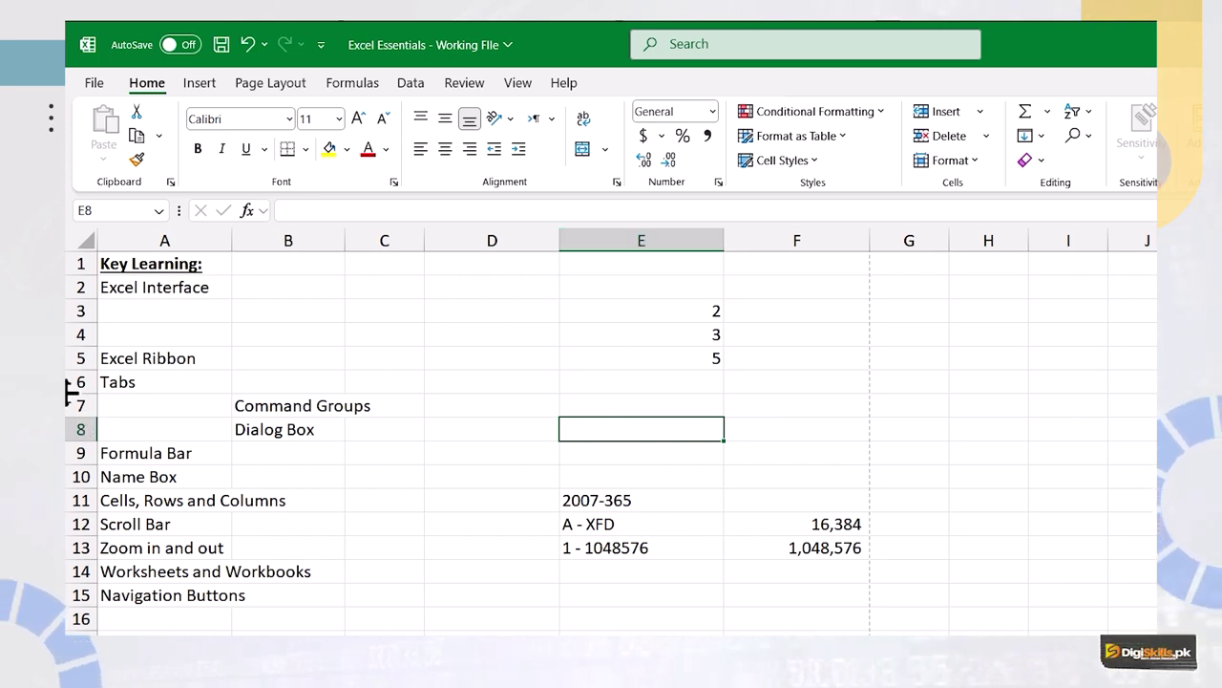
left_click(1047, 356)
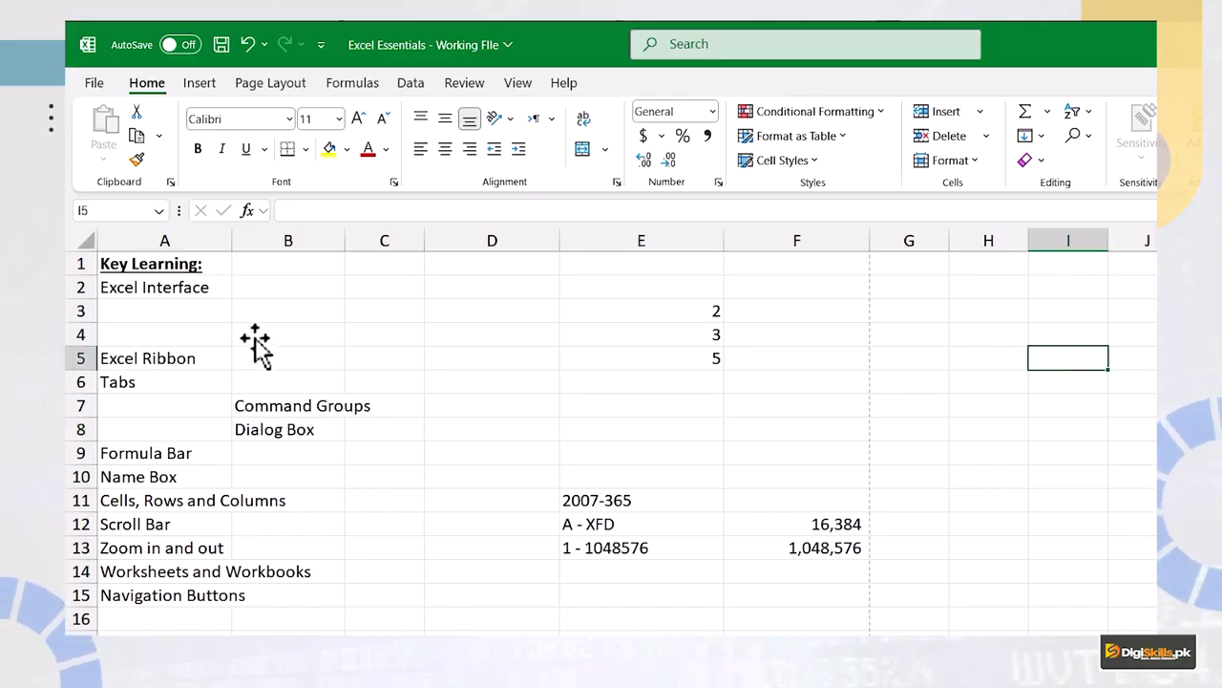
left_click(432, 315)
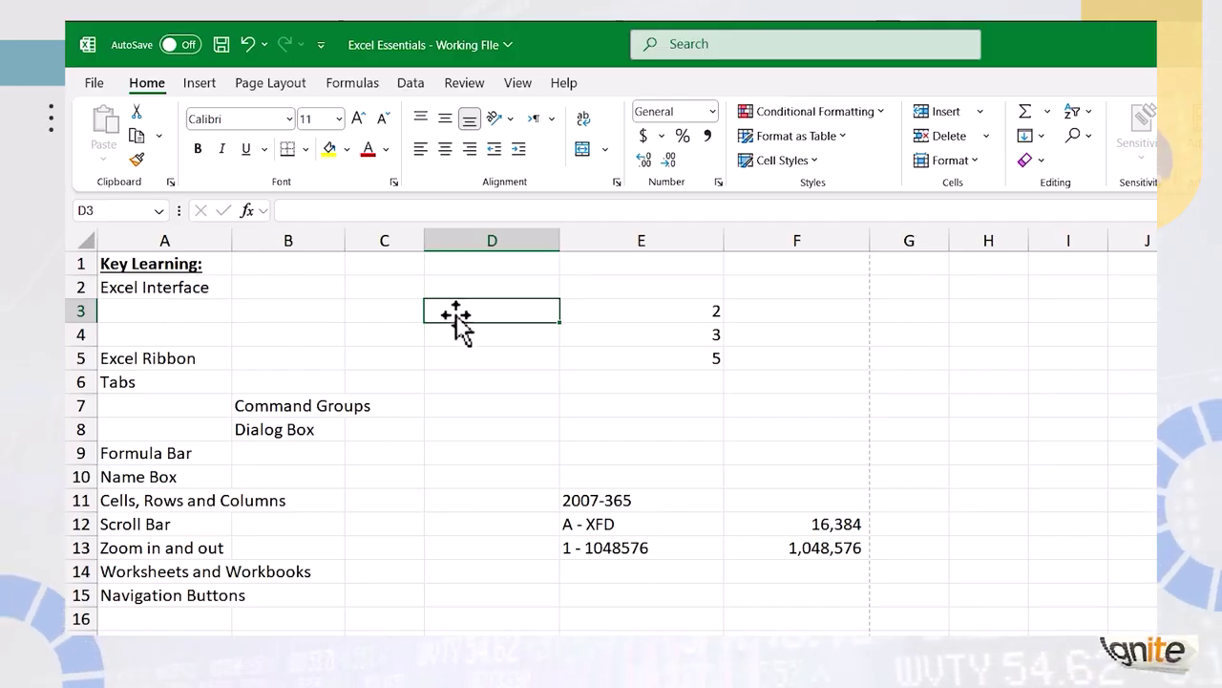
left_click(506, 356)
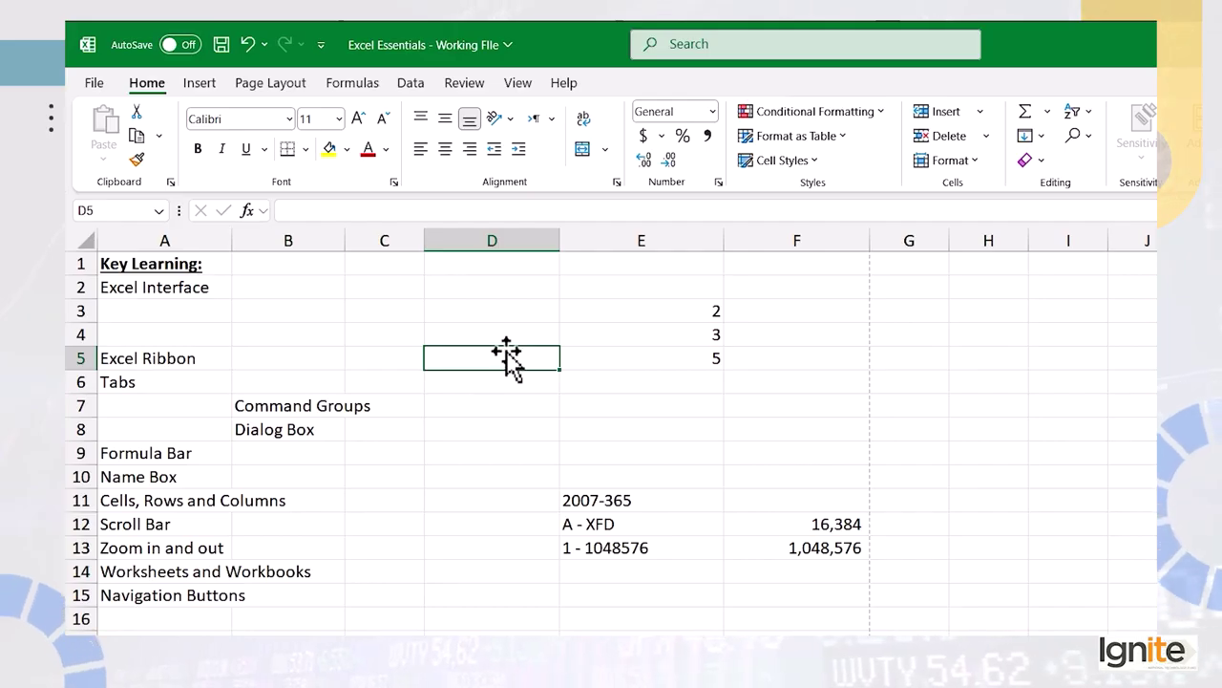
left_click(621, 384)
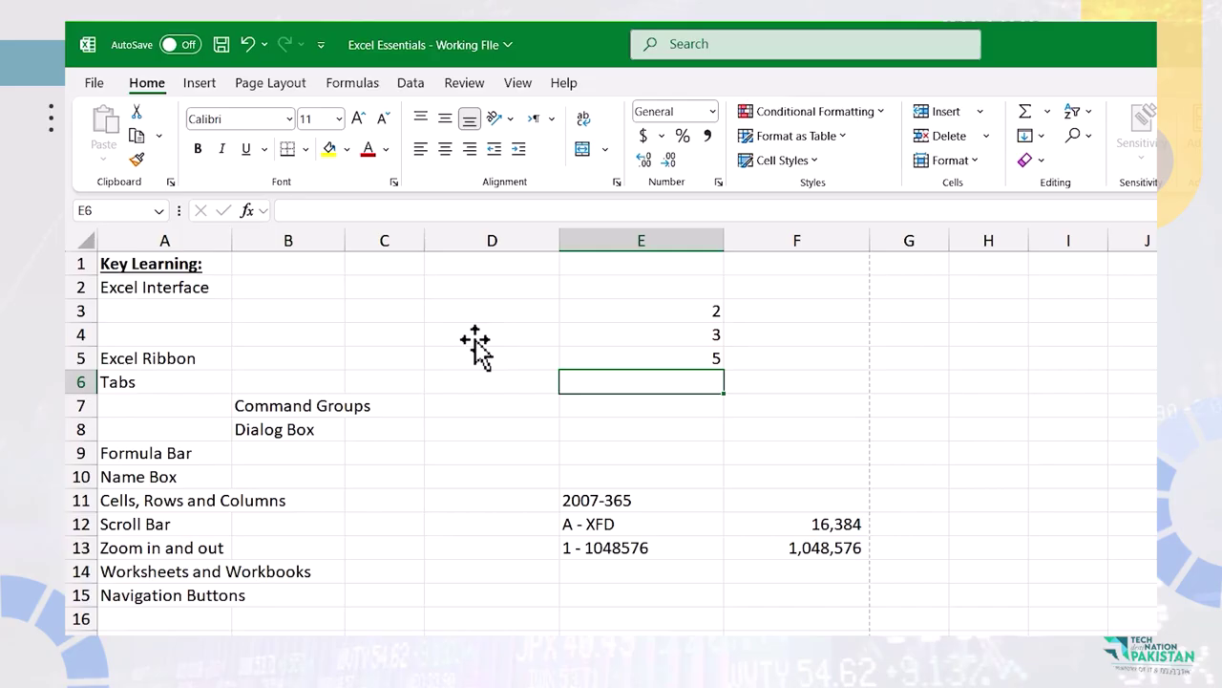
Select the whole of row 4 and the whole of column C, finishing on cell C4
left_click(75, 333)
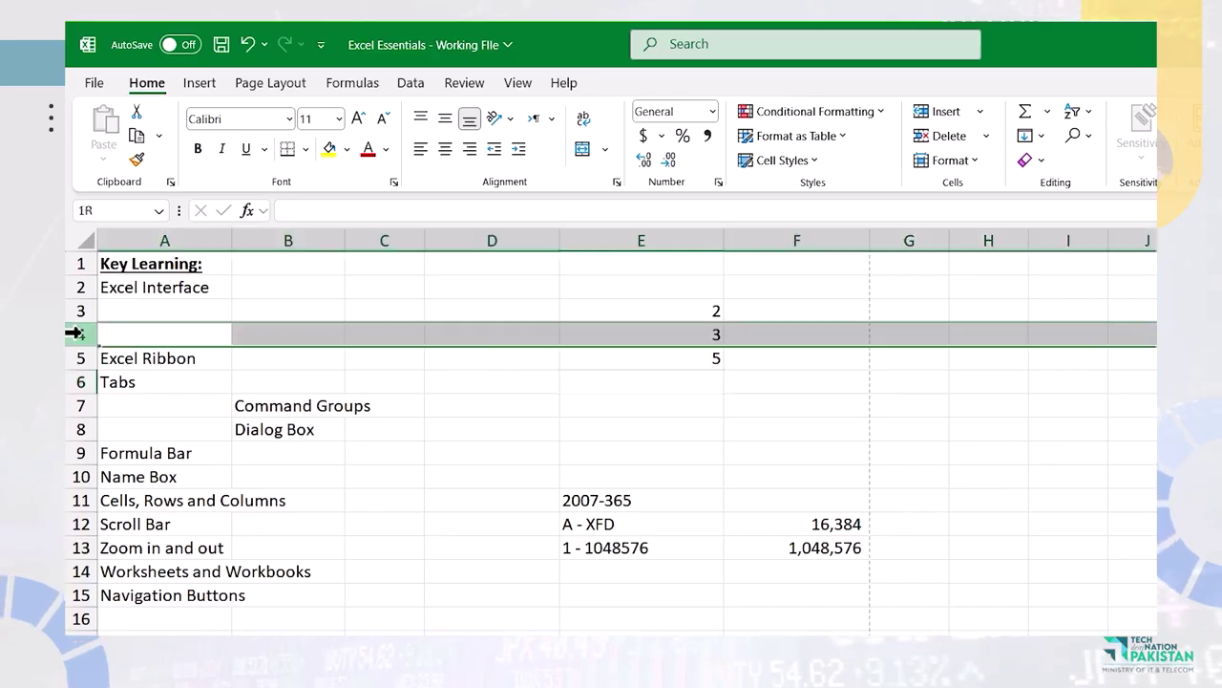
left_click(374, 242)
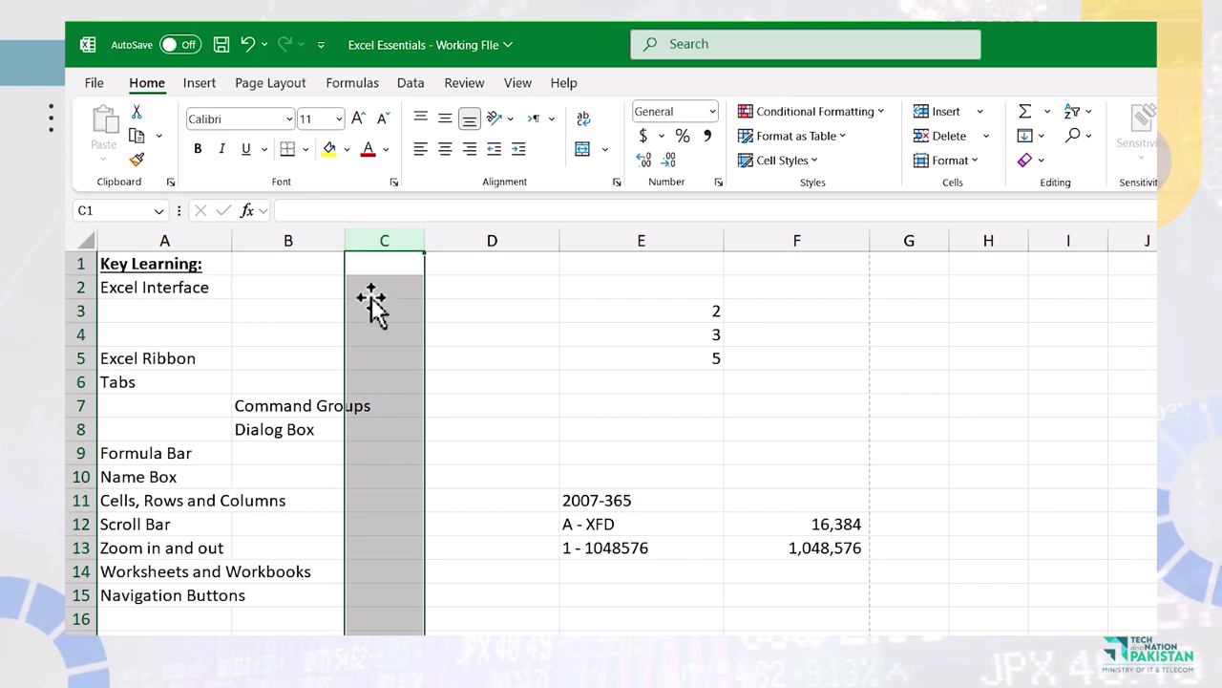
left_click(377, 334)
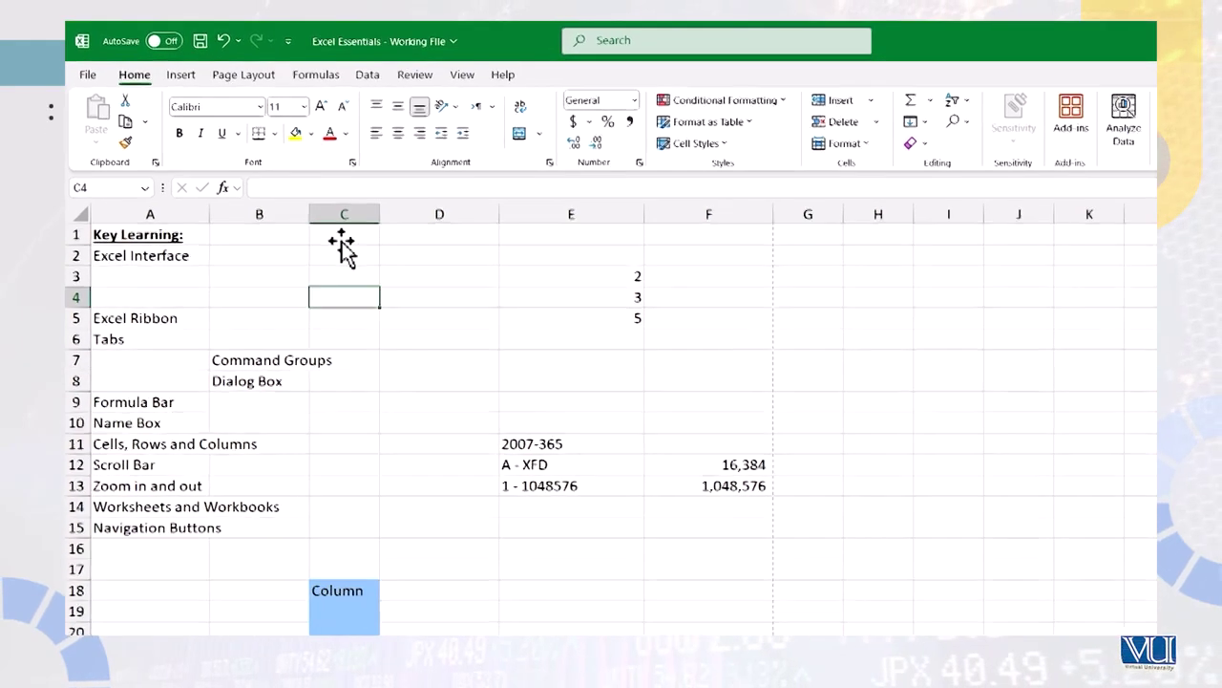
Move from cell C1 along row 1 to the sheet's last column, XFD, and jump back to cell A1
left_click(384, 263)
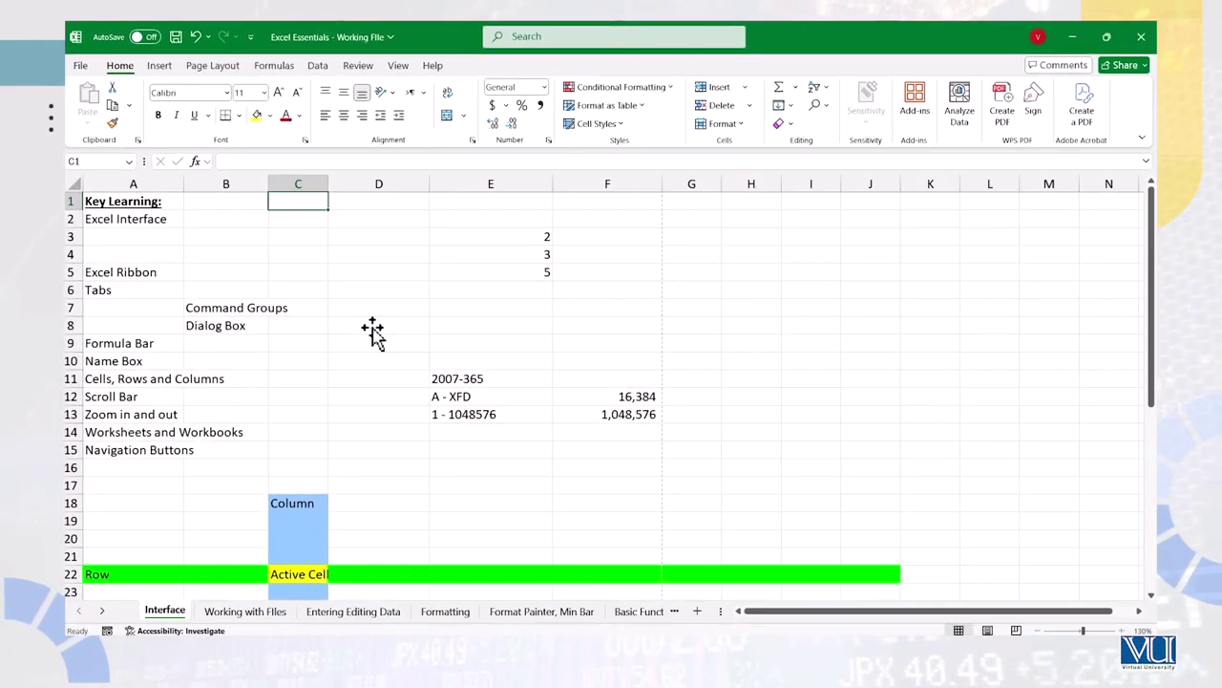
key("Right")
key("Right")
key("Right")
key("Right")
key("Right")
key("Right")
key("Right")
key("Right")
key("Right")
key("Right")
key("Right")
key("Right")
key("Right")
key("Right")
key("Right")
key("Right")
key("Right")
key("Right")
key("Right")
key("Right")
key("Right")
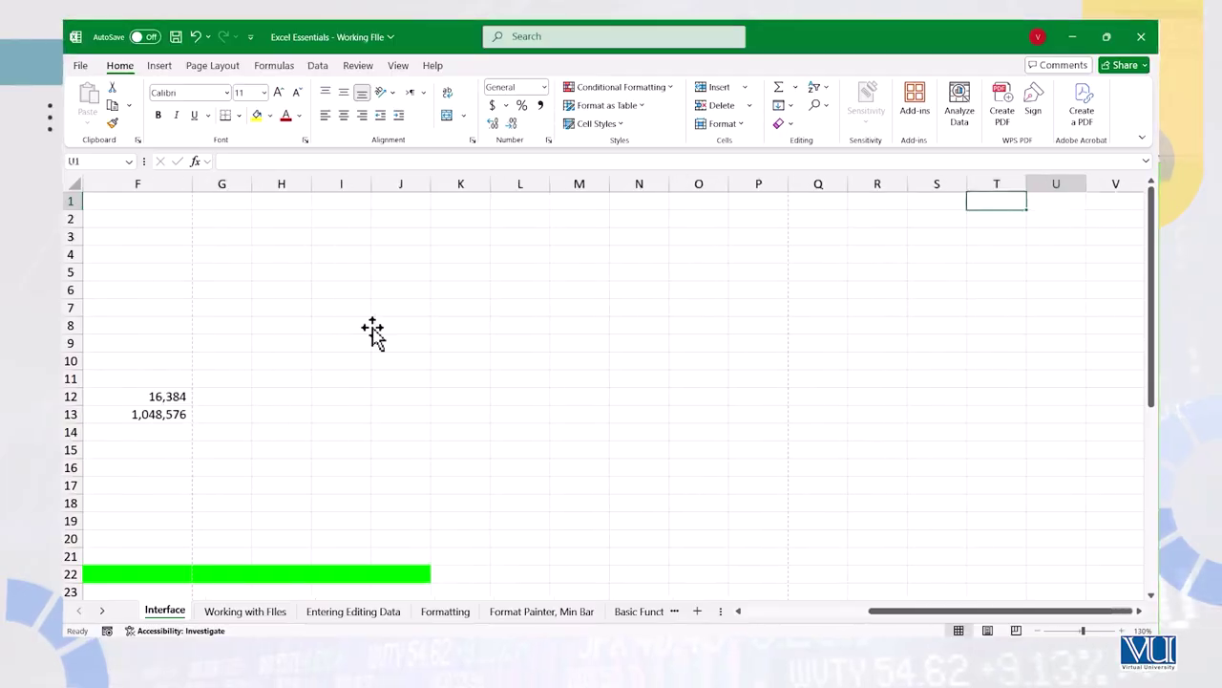
key("Right")
key("Right")
key("Right")
key("Right")
key("Right")
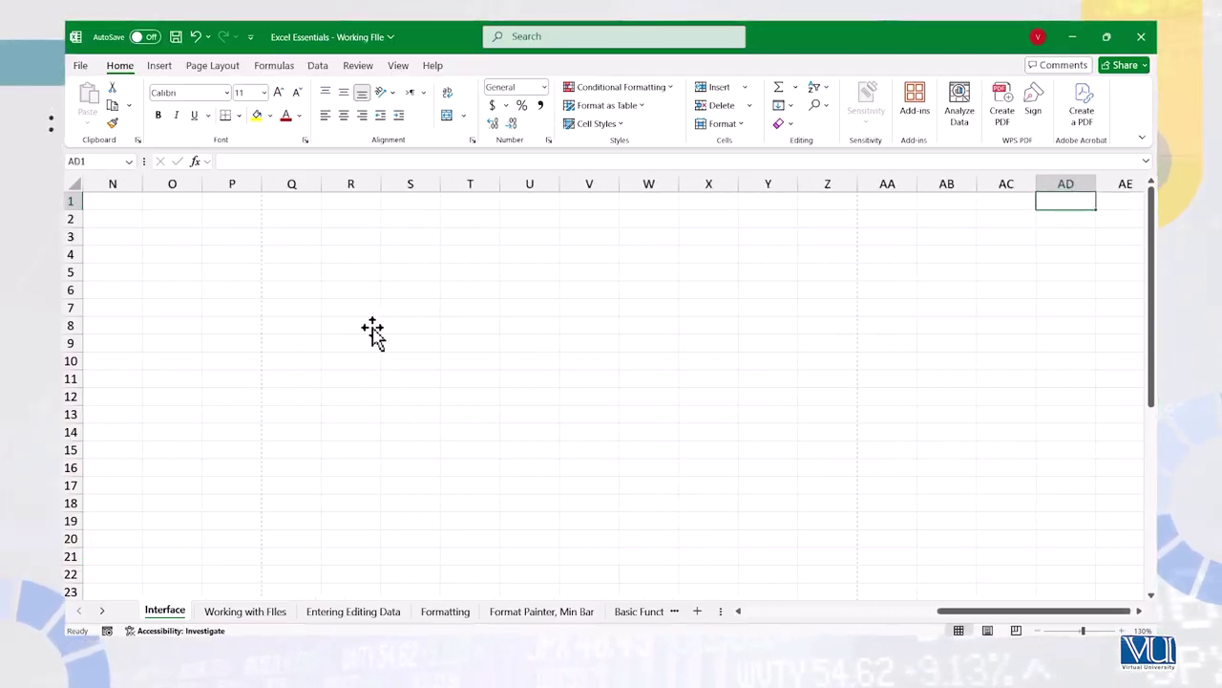
key("Right")
key("Right")
key("Right")
key("Right")
key("Right")
key("Right")
key("Right")
key("Right")
key("Right")
key("Right")
key("Right")
key("Right")
key("Right")
key("Right")
key("Right")
key("Right")
key("Right")
key("Right")
key("Right")
key("Right")
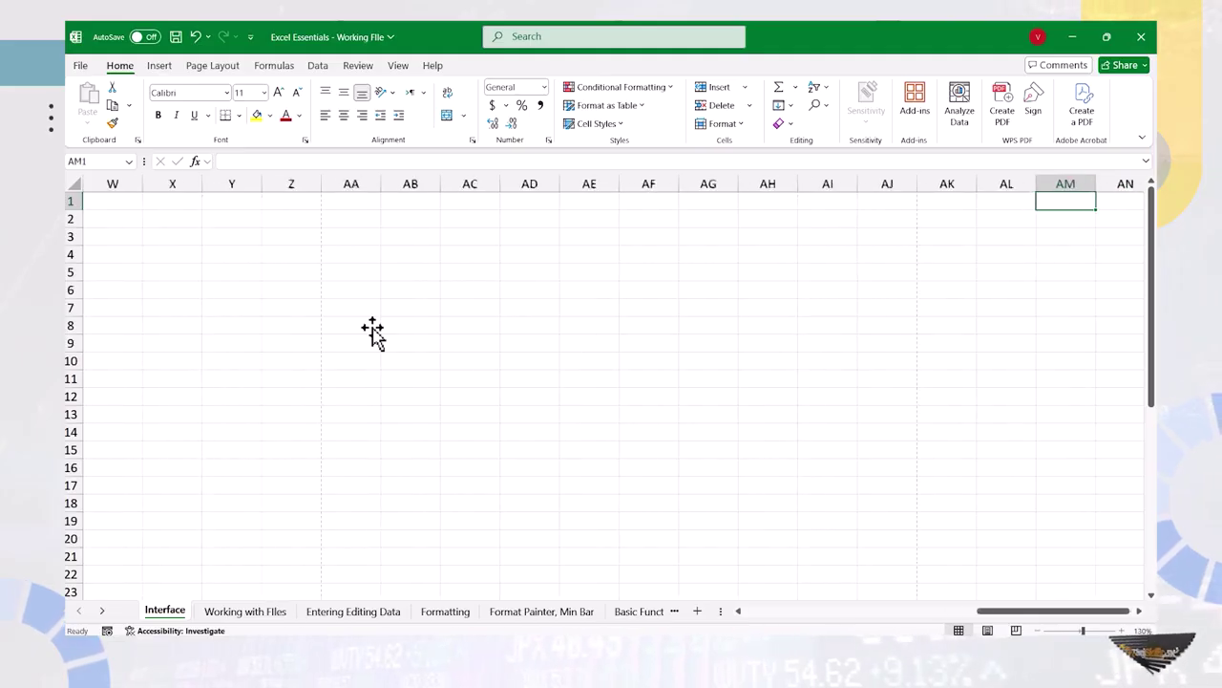
key("Right")
key("Right")
key("Right")
key("Right")
key("Right")
key("Right")
key("Right")
key("Right")
key("Right")
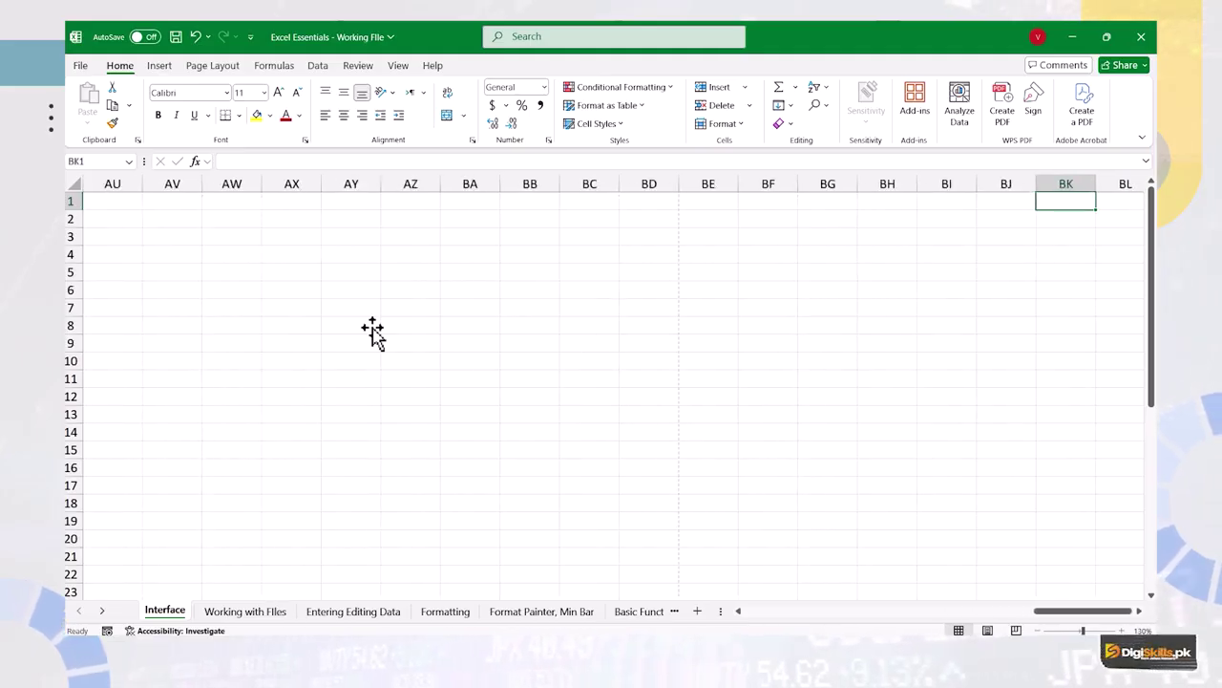
key("ctrl+Right")
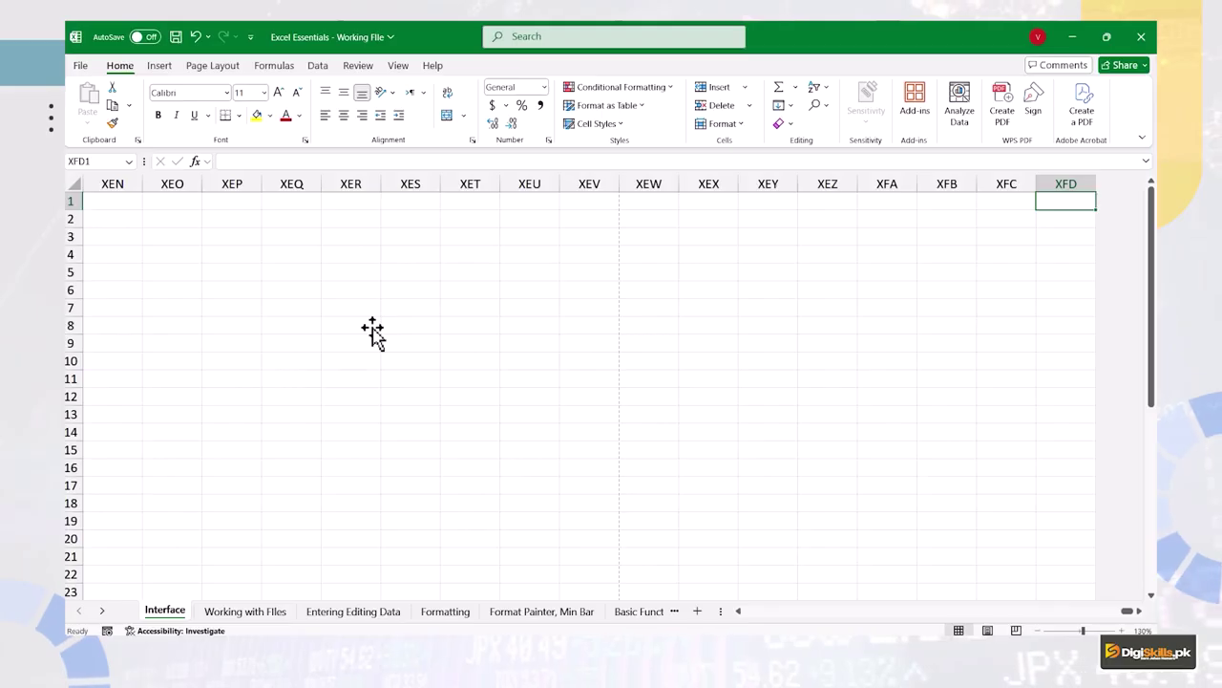
key("ctrl+Left")
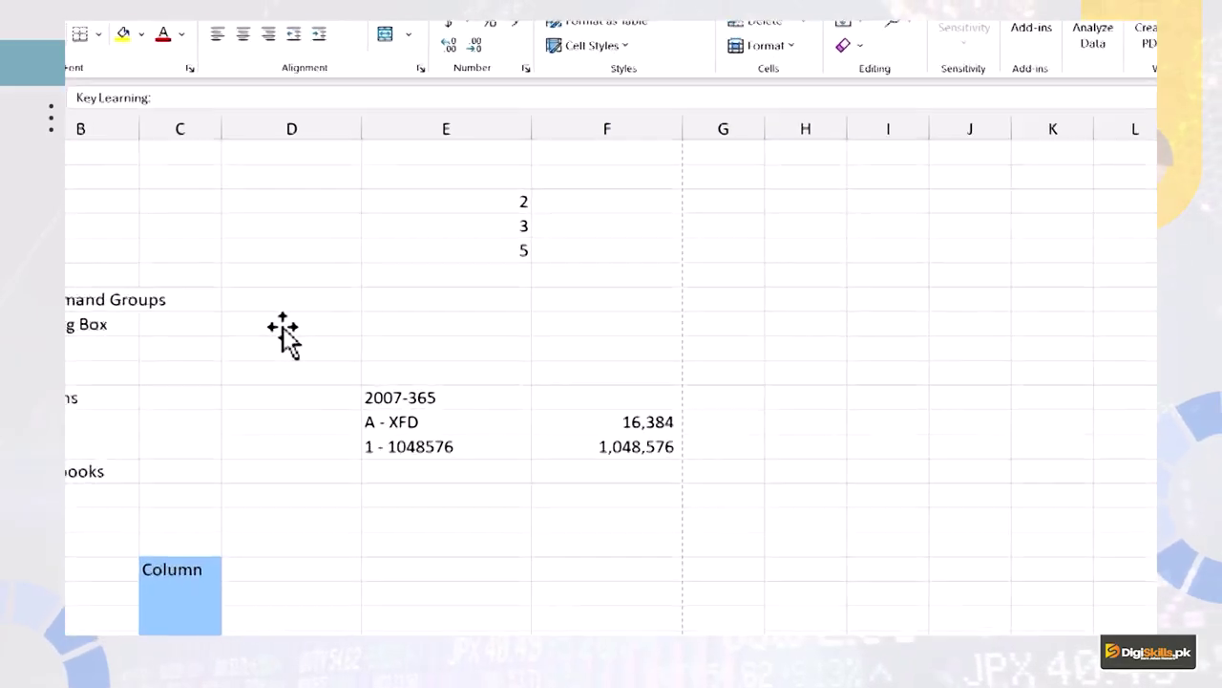
Select cell F12 and the cell below it to view the worksheet's column and row limits
key("Right")
key("Right")
key("Right")
key("Right")
key("Right")
key("ctrl+Down")
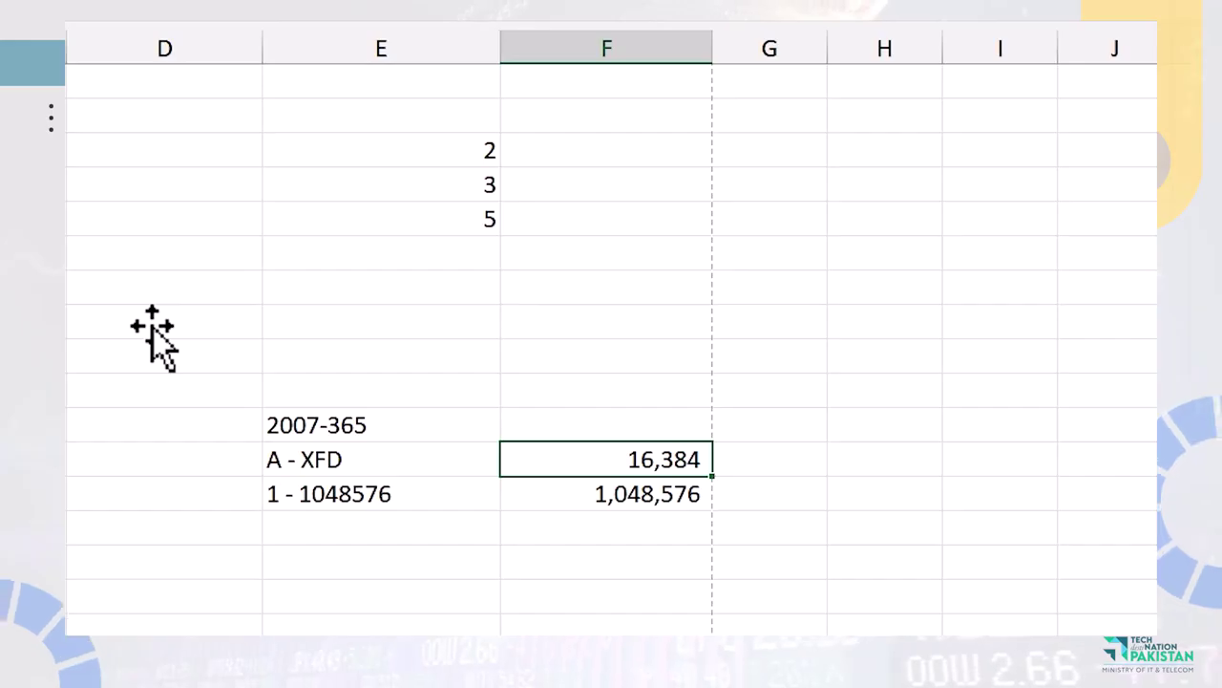
key("Down")
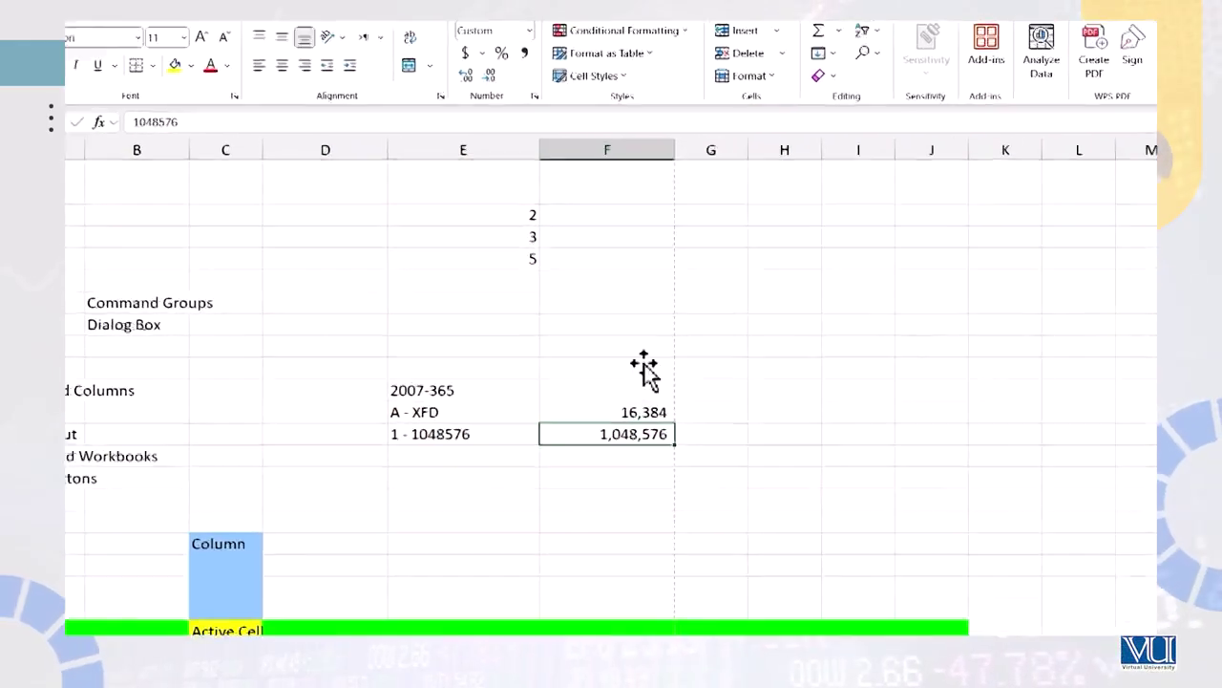
Try the vertical and horizontal scroll bars and zoom the sheet in to 140%, finishing on cell A13
mouse_move(1152, 272)
left_mouse_down()
mouse_move(1154, 368)
mouse_move(1151, 276)
left_mouse_up()
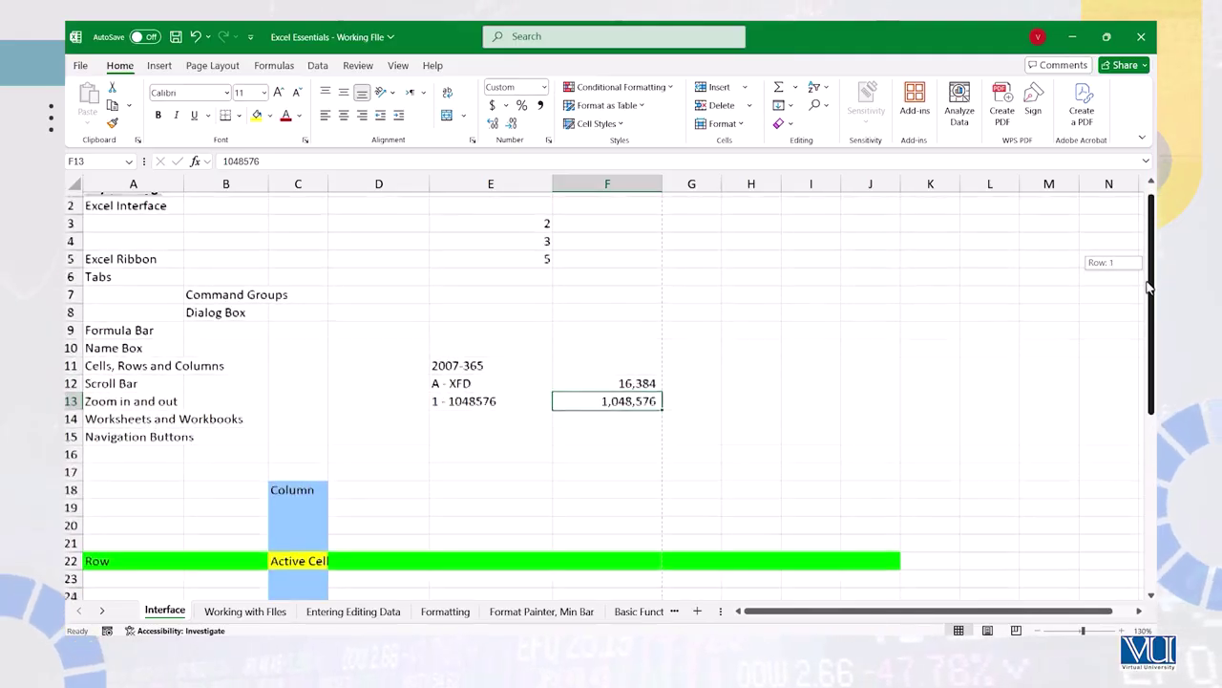
mouse_move(912, 611)
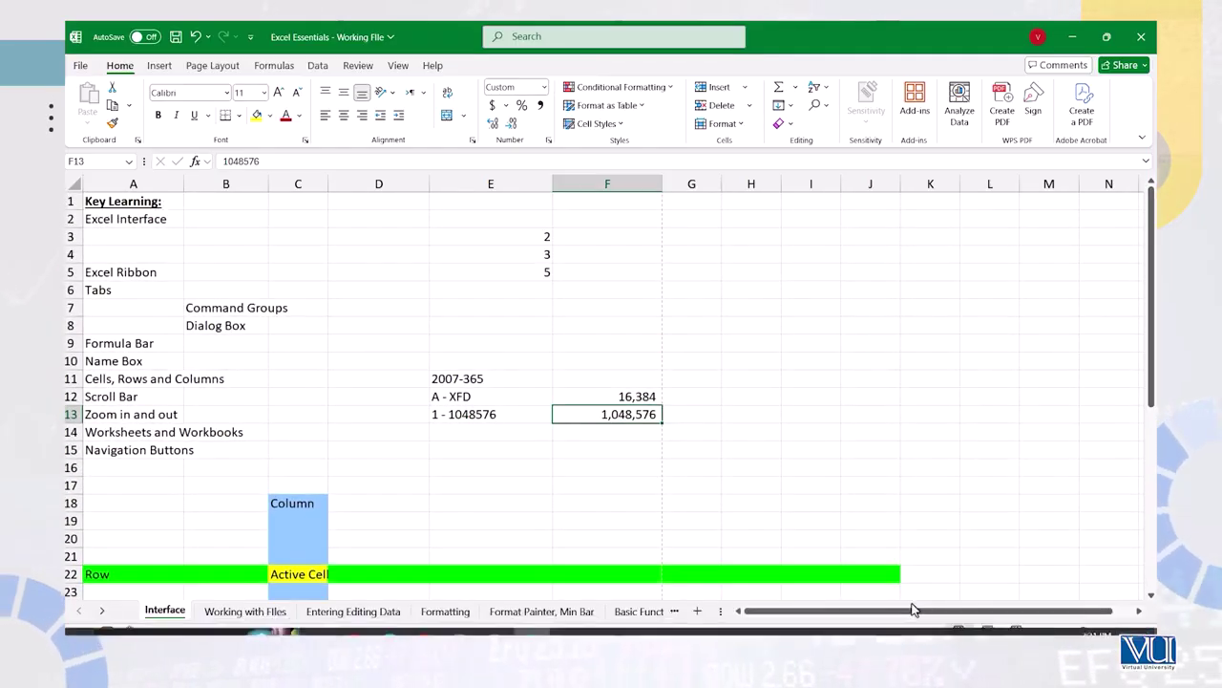
mouse_move(880, 615)
left_mouse_down()
mouse_move(903, 615)
mouse_move(883, 618)
left_mouse_up()
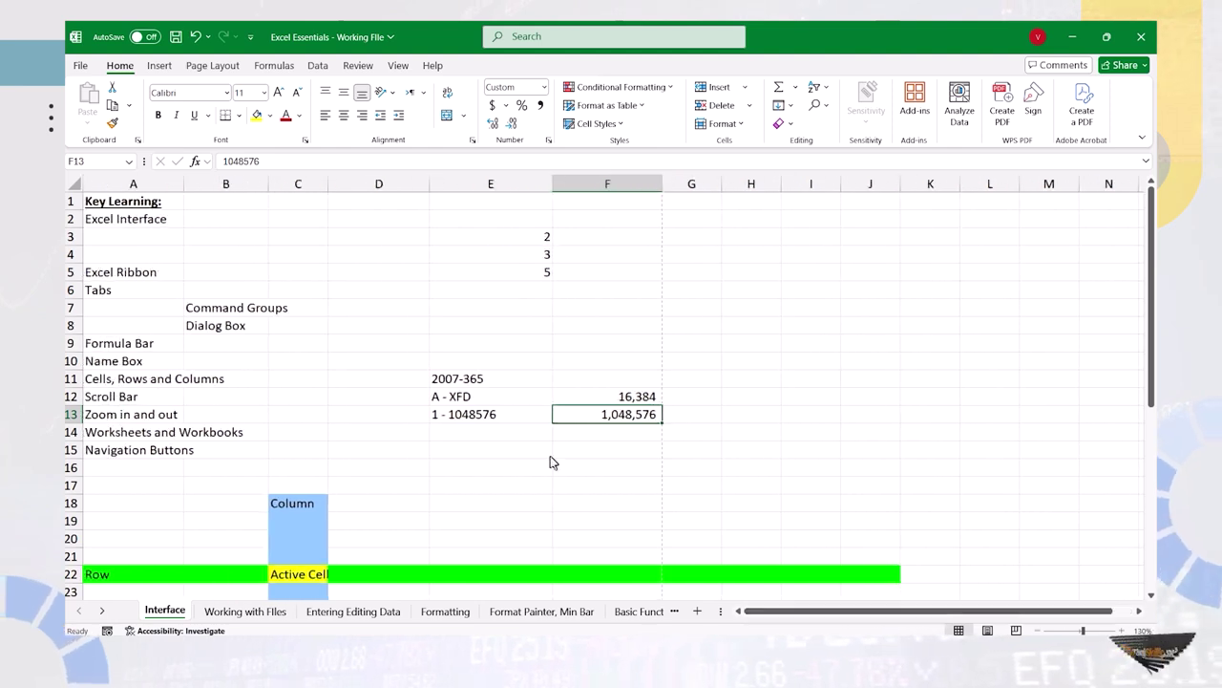
left_click(1115, 630)
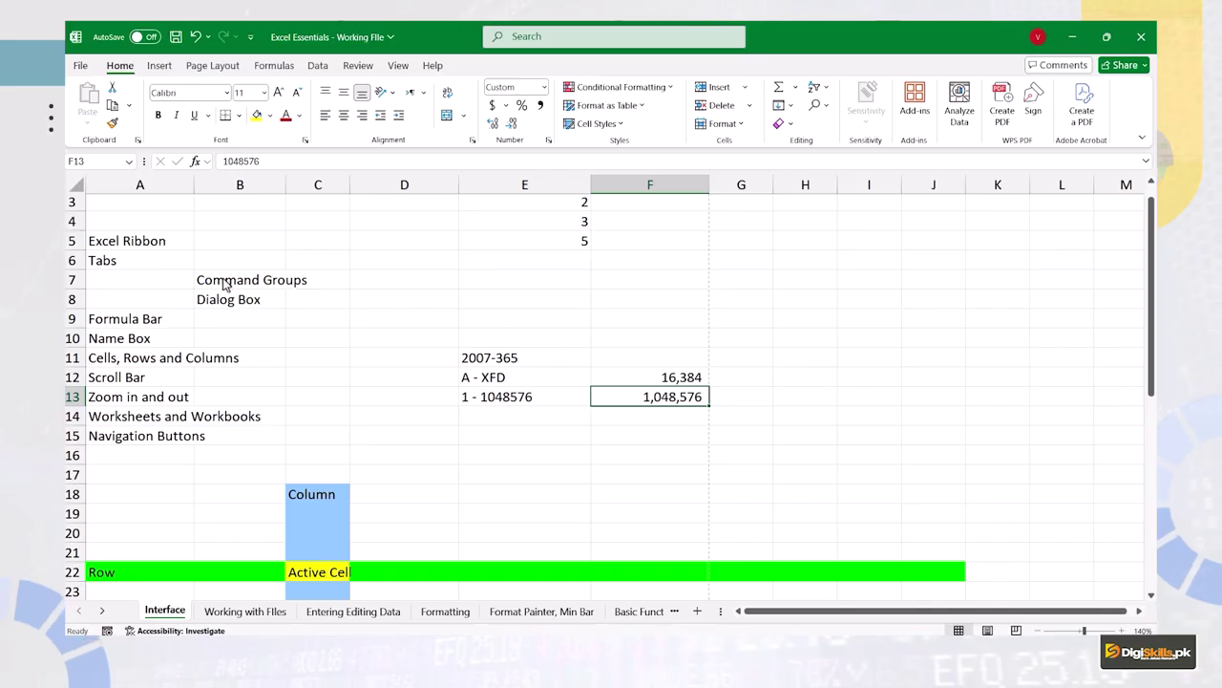
left_click(152, 399)
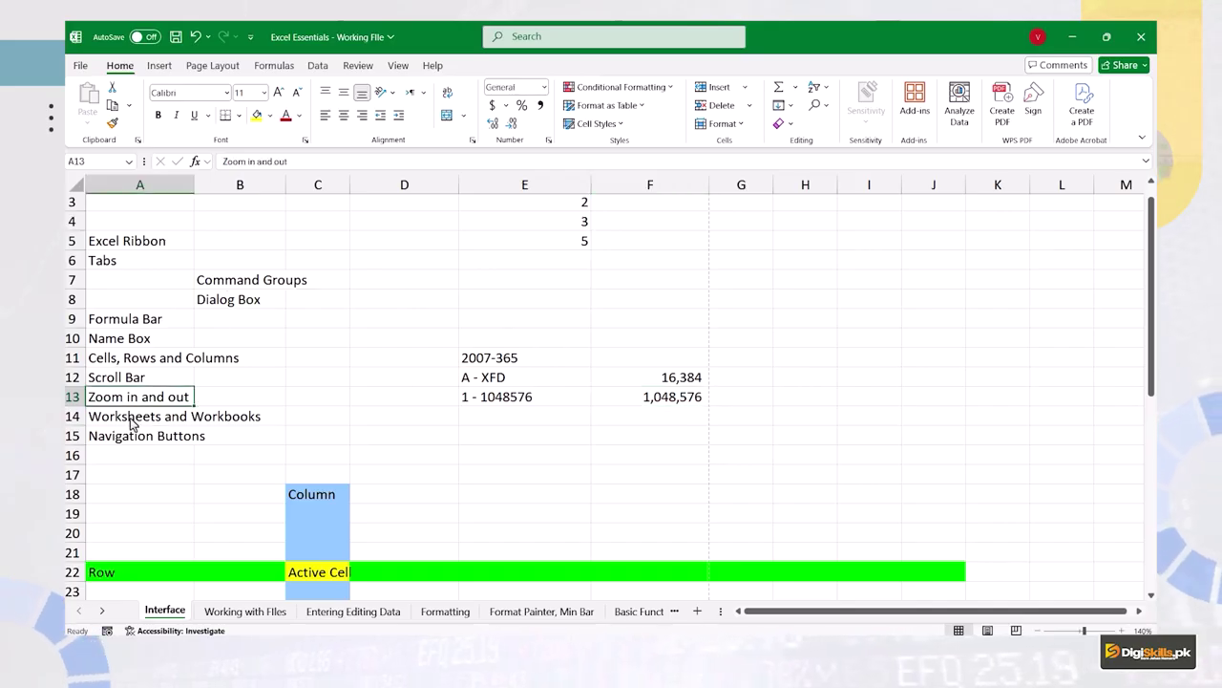
Browse forward through the workbook's sheet tabs and open the Format Painter, Min Bar worksheet
left_click(208, 611)
left_click(167, 611)
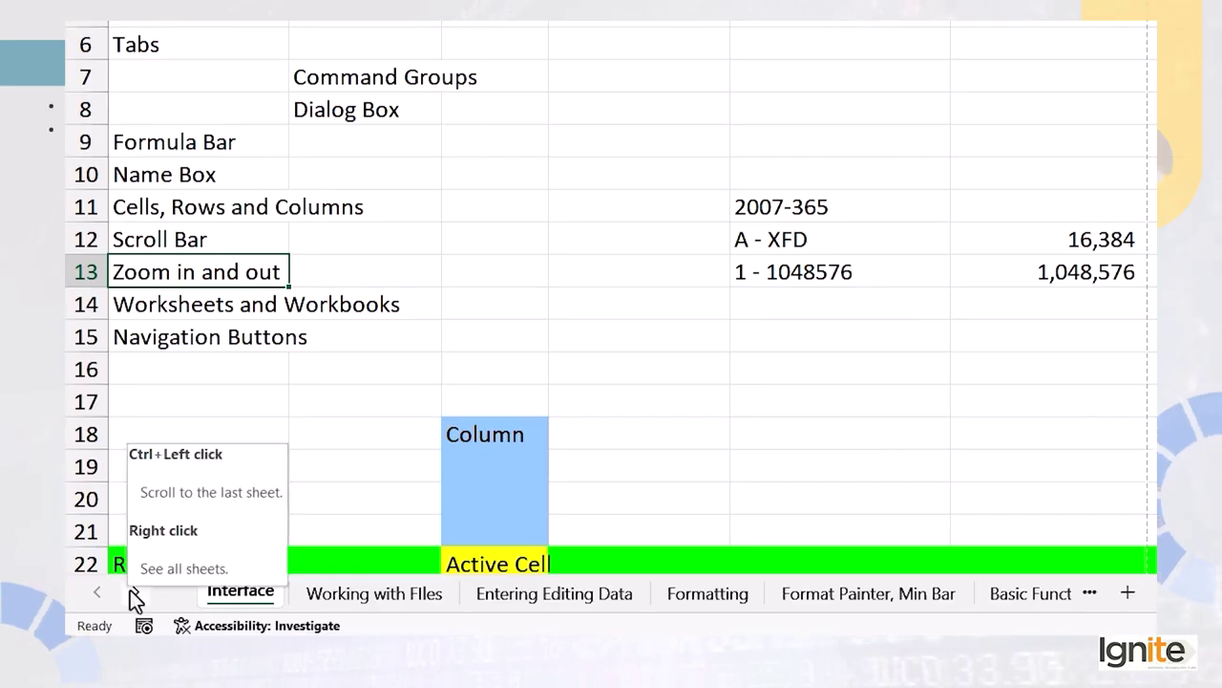
left_click(130, 590)
left_click(130, 590)
left_click(129, 589)
left_click(130, 589)
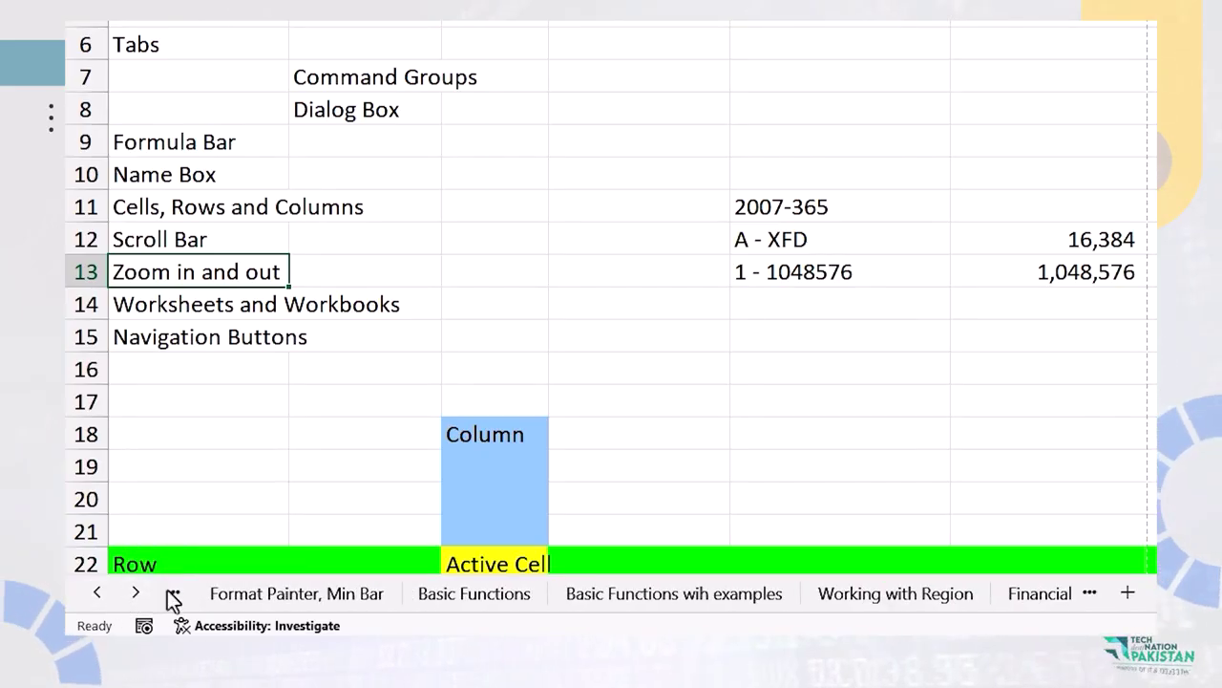
left_click(207, 593)
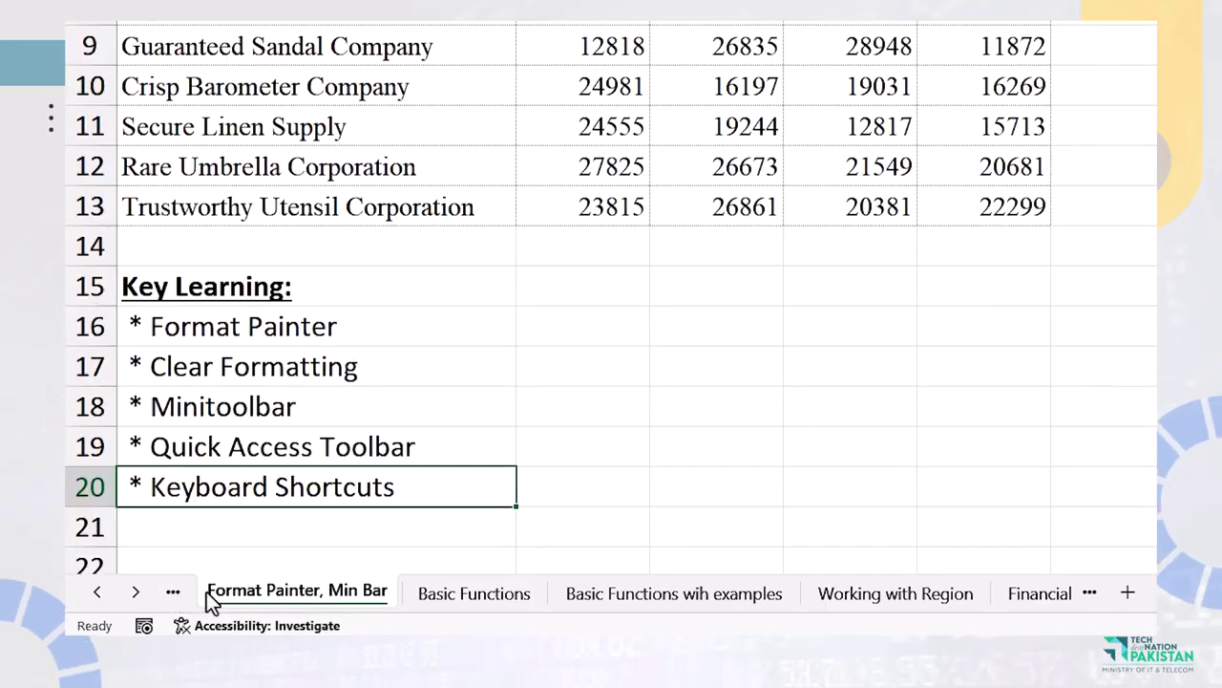
Bring the earlier sheet tabs back into view while staying on the Format Painter, Min Bar worksheet
left_click(103, 594)
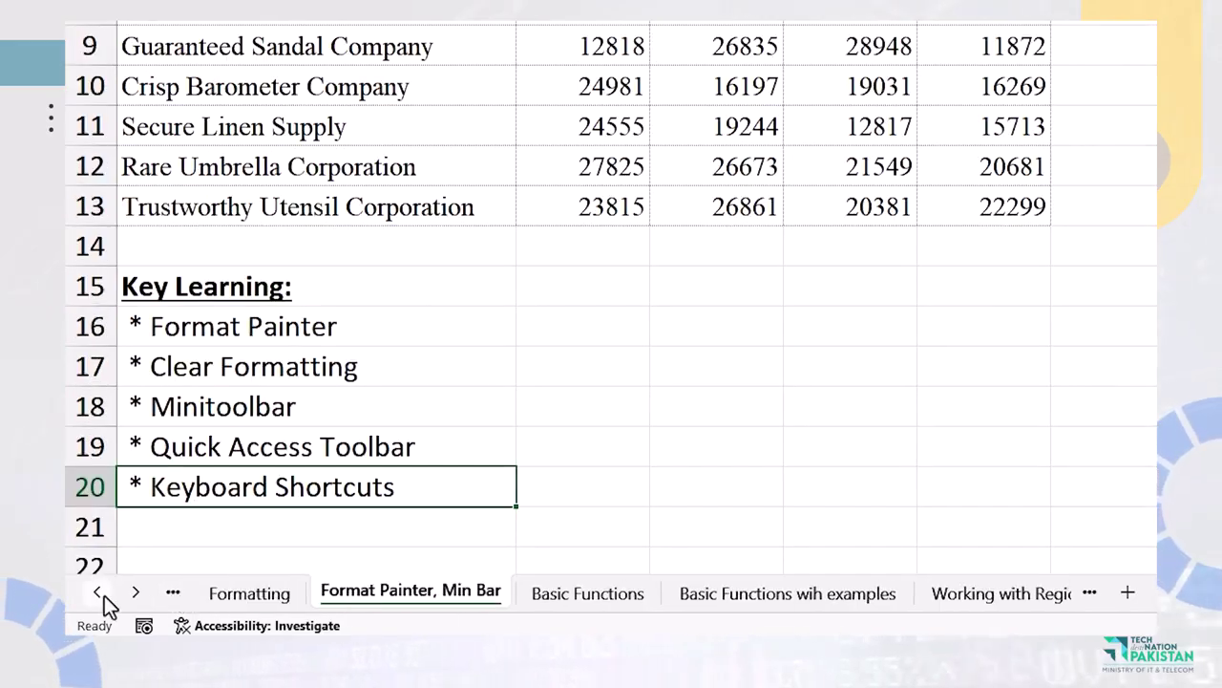
left_click(103, 594)
left_click(104, 594)
left_click(103, 594)
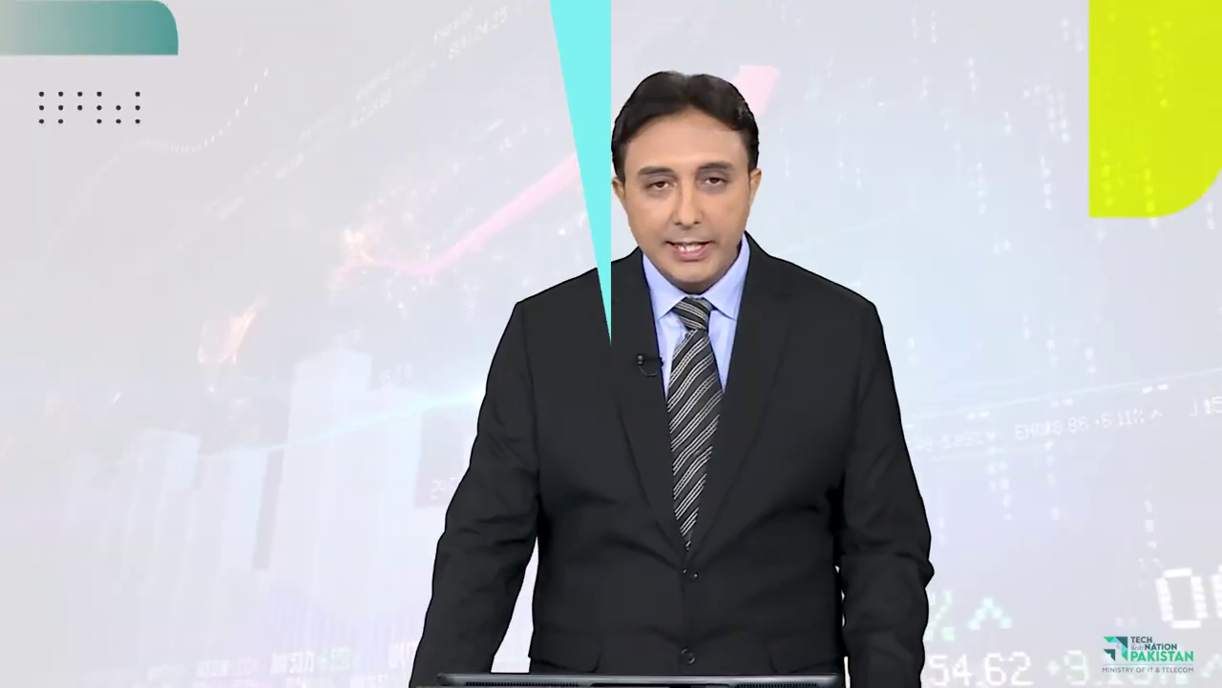